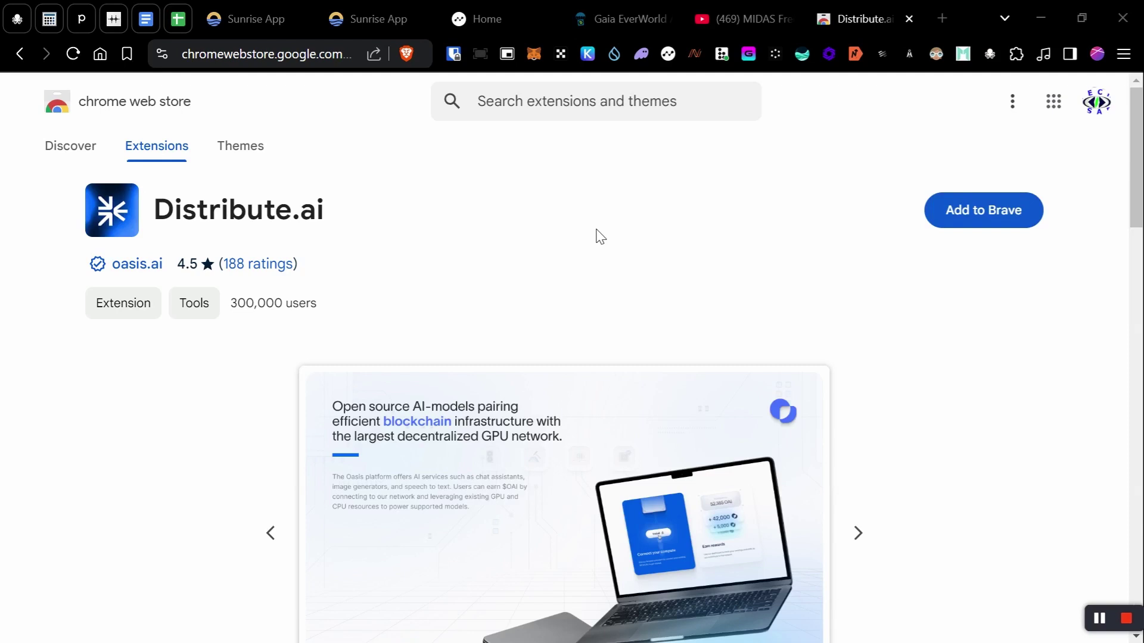
scroll(682, 247, "down", 1)
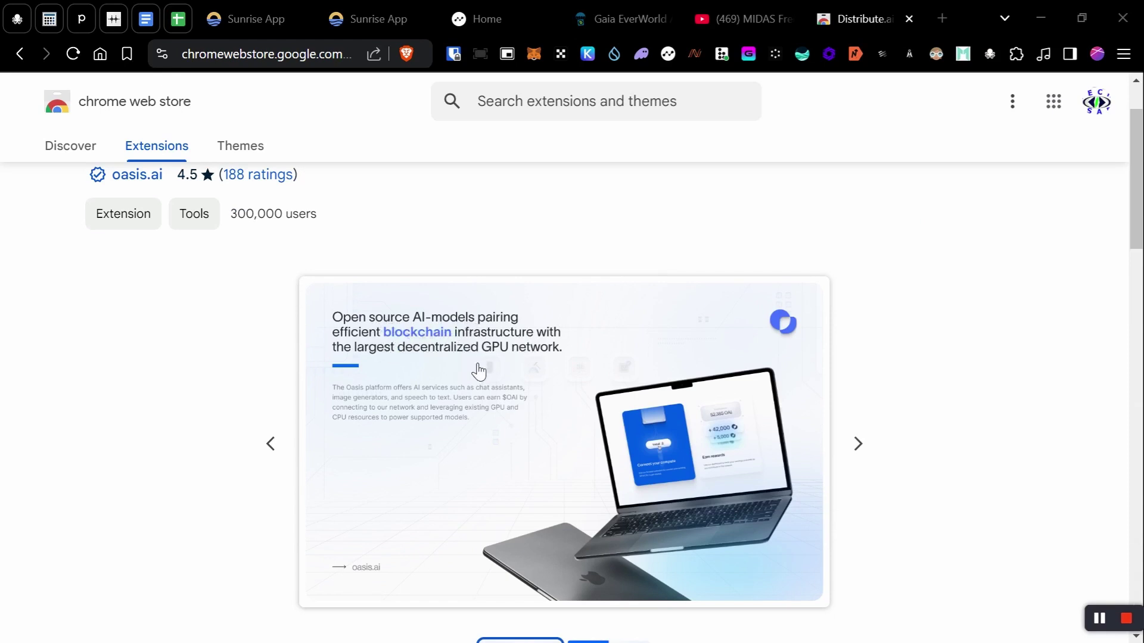
- Browse the Distribute.ai listing screenshots, then start adding the extension to Brave
left_click(869, 453)
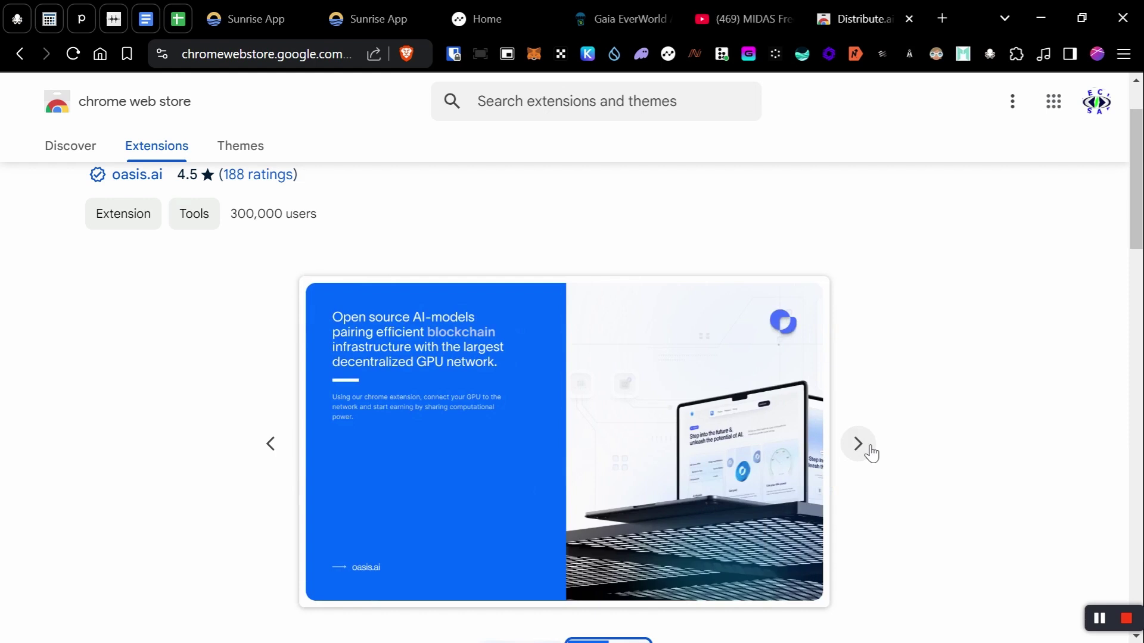
left_click(869, 452)
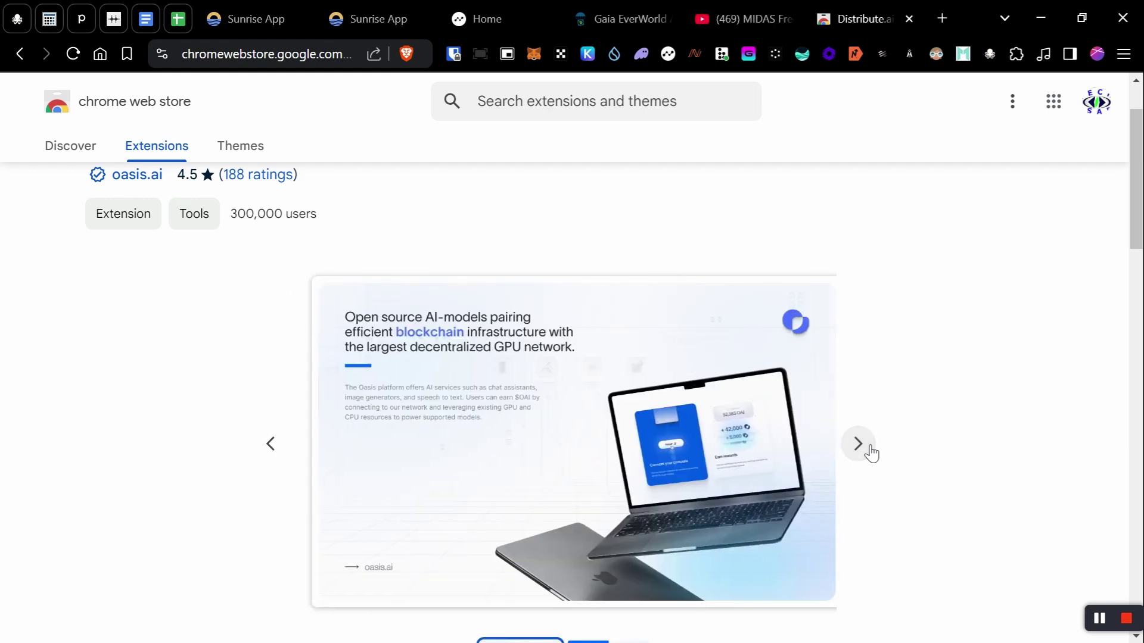
left_click(868, 453)
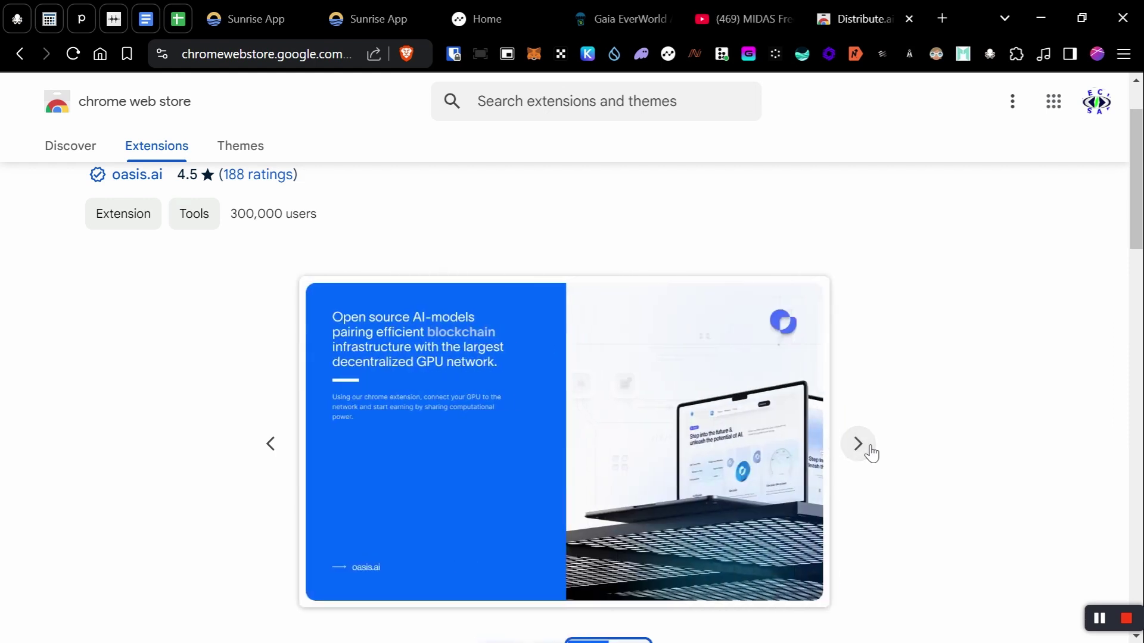
left_click(869, 452)
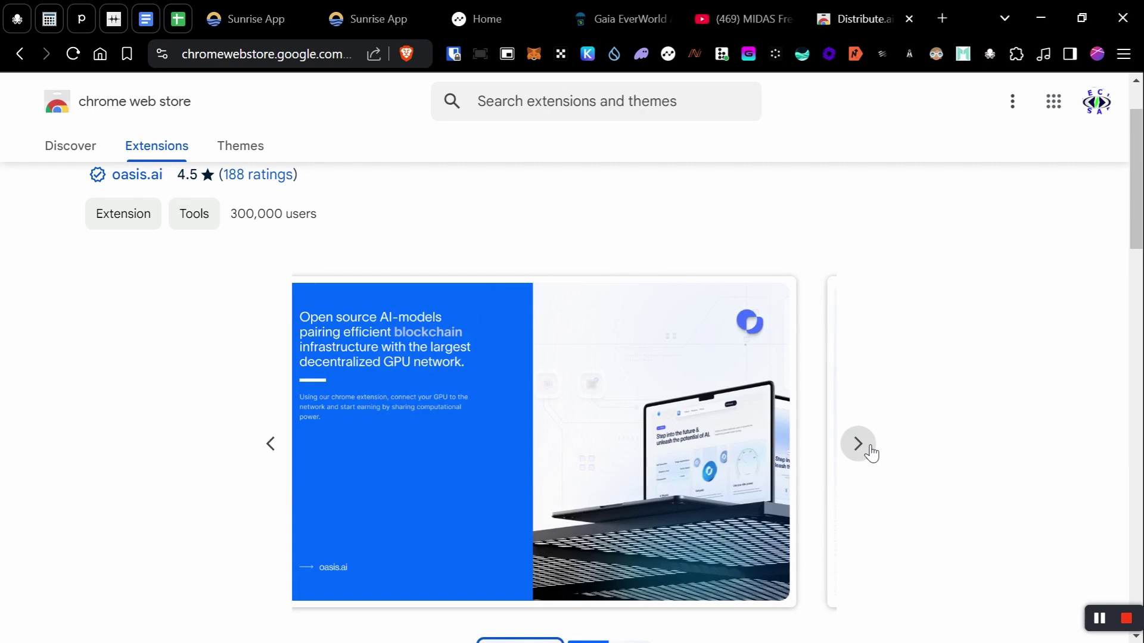
left_click(869, 452)
left_click(858, 444)
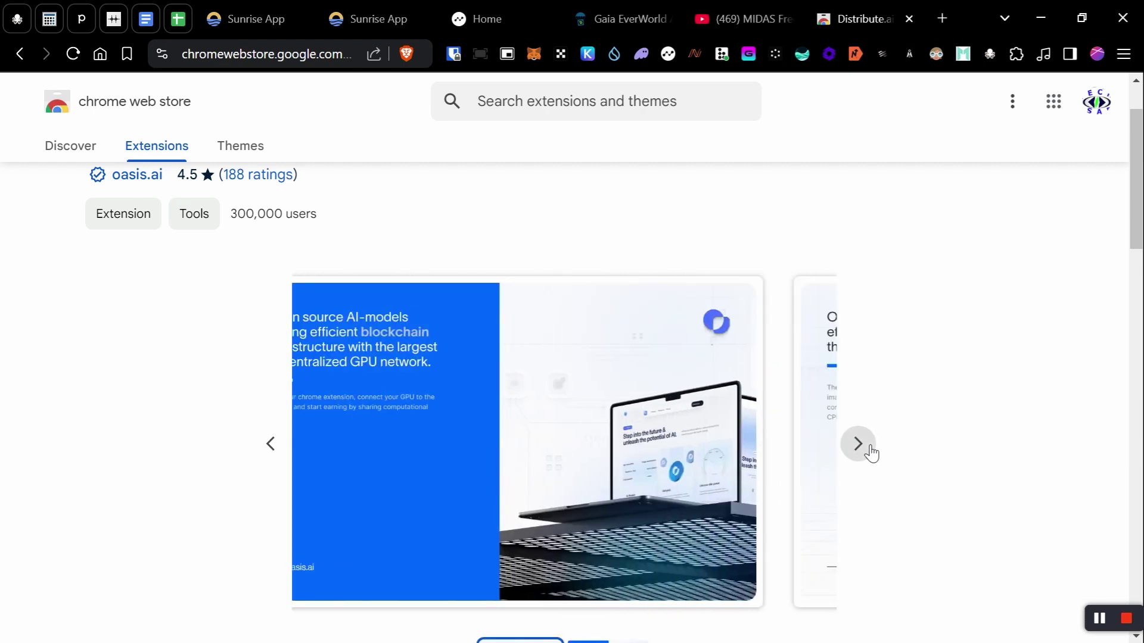
left_click(858, 445)
scroll(958, 386, "down", 2)
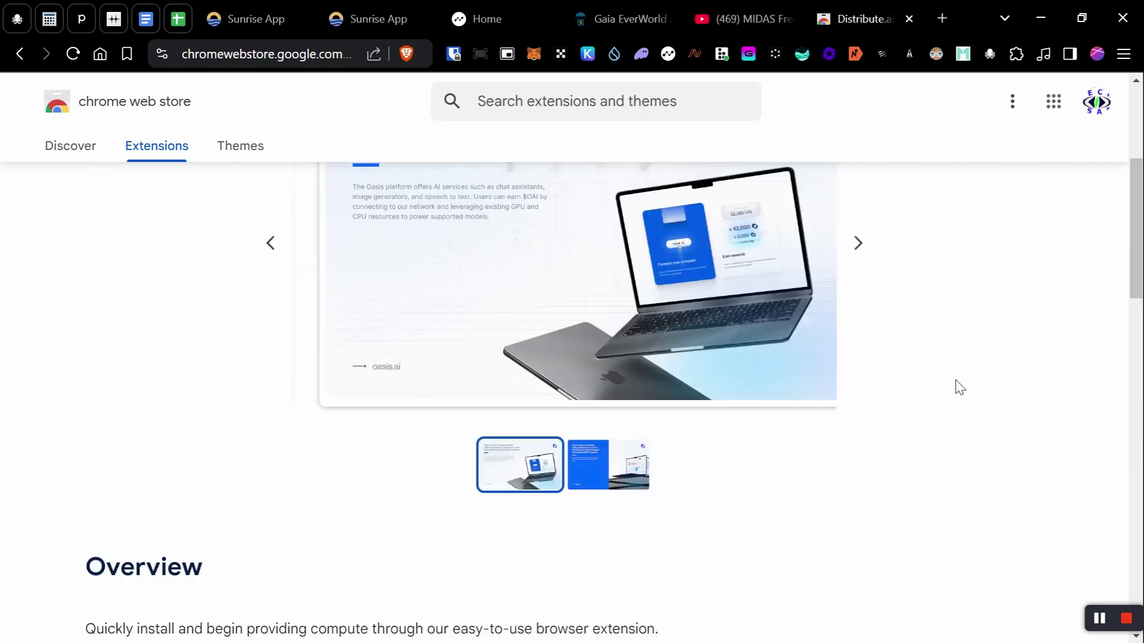
scroll(958, 386, "down", 2)
scroll(959, 386, "down", 1)
scroll(959, 386, "down", 2)
scroll(958, 386, "up", 5)
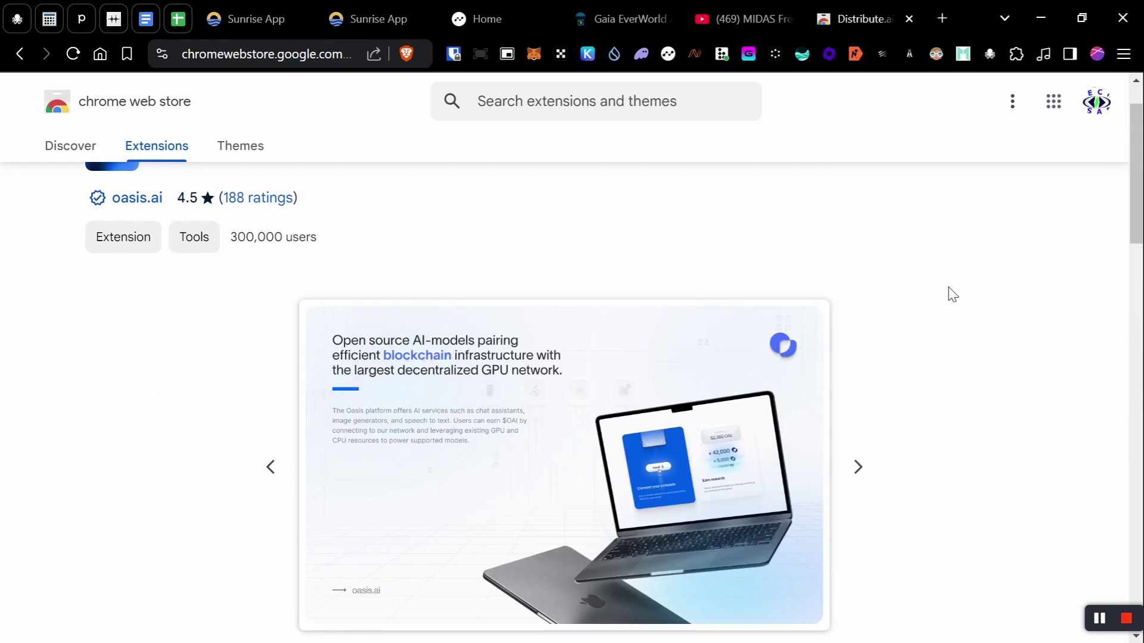
scroll(947, 294, "up", 2)
left_click(972, 206)
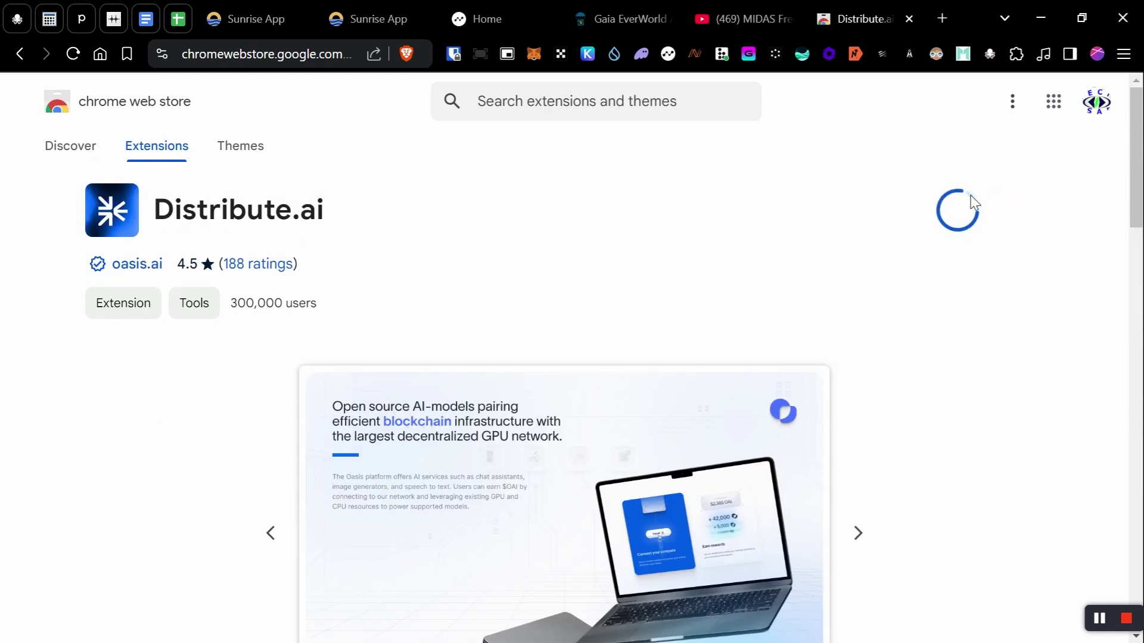
- Confirm Add extension to install Distribute.ai
left_click(660, 240)
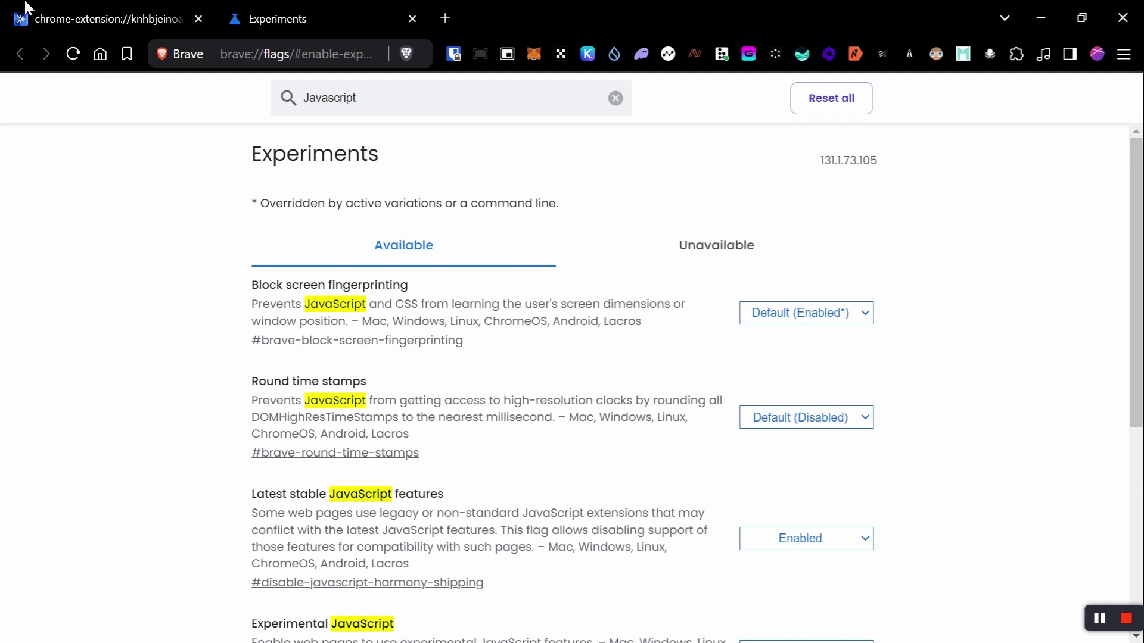
- Return to the Distribute.ai setup page and copy the word 'Webassembly'
left_click(66, 7)
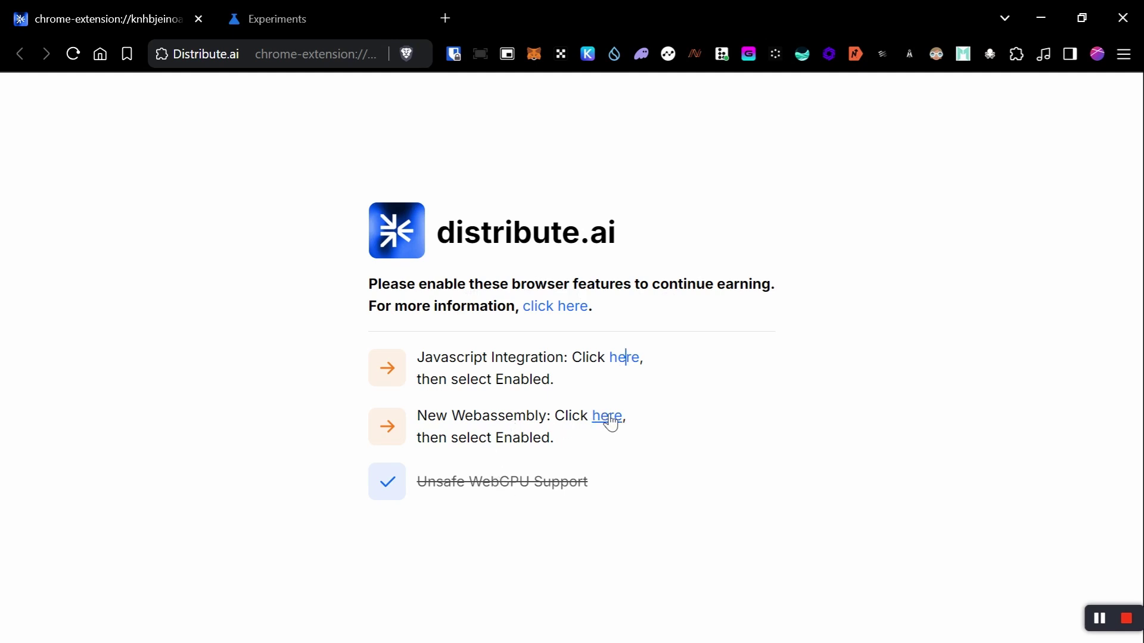
left_click_drag(601, 419, 539, 365)
left_click(516, 412)
double_click(504, 421)
right_click(502, 425)
left_click(564, 205)
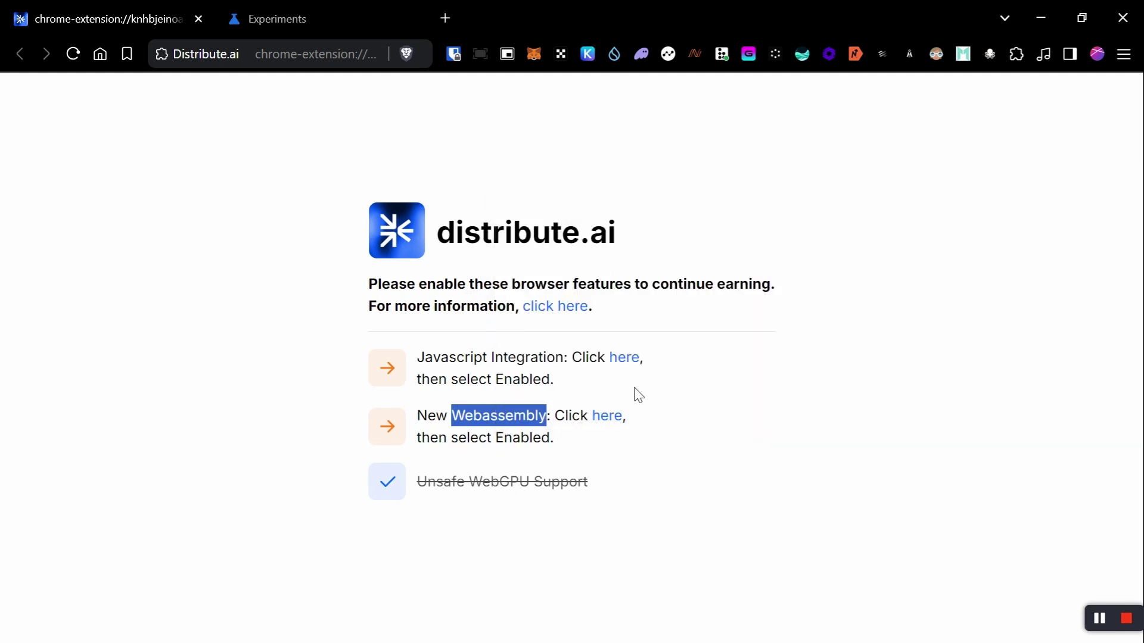
- Set the Experimental WebAssembly flag to Enabled and close the extra Experiments tab
left_click(608, 417)
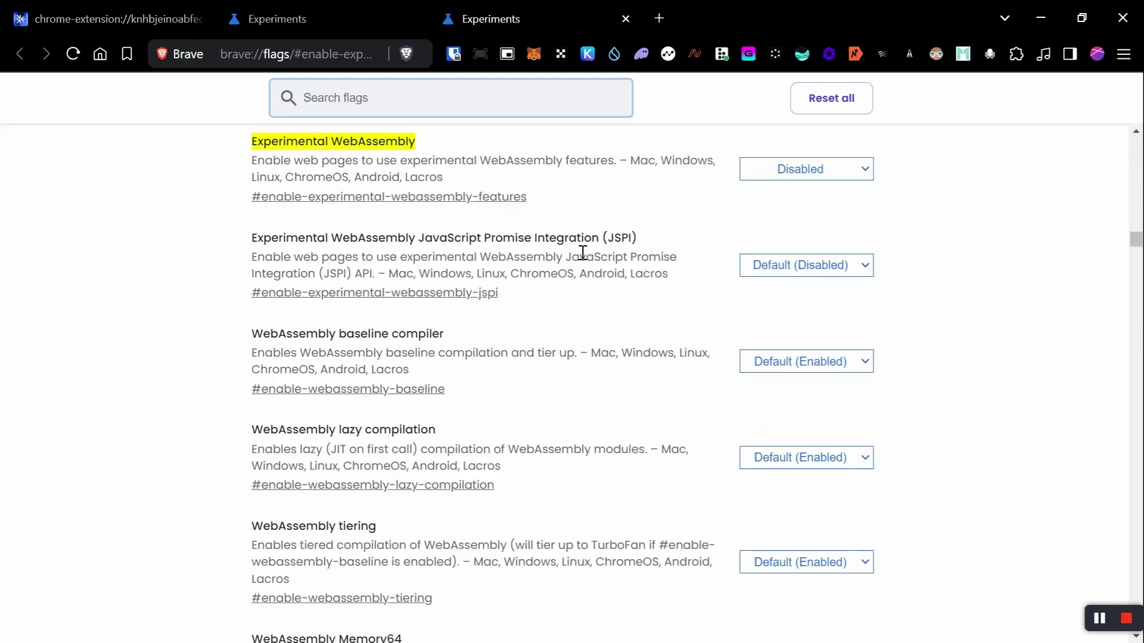
left_click(784, 172)
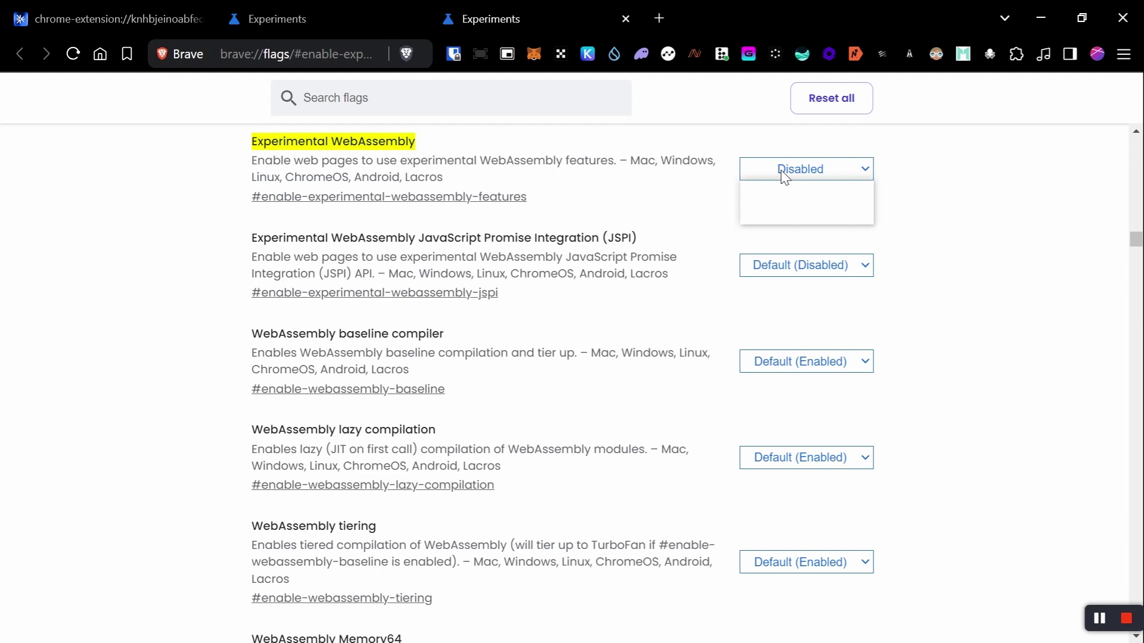
left_click(799, 211)
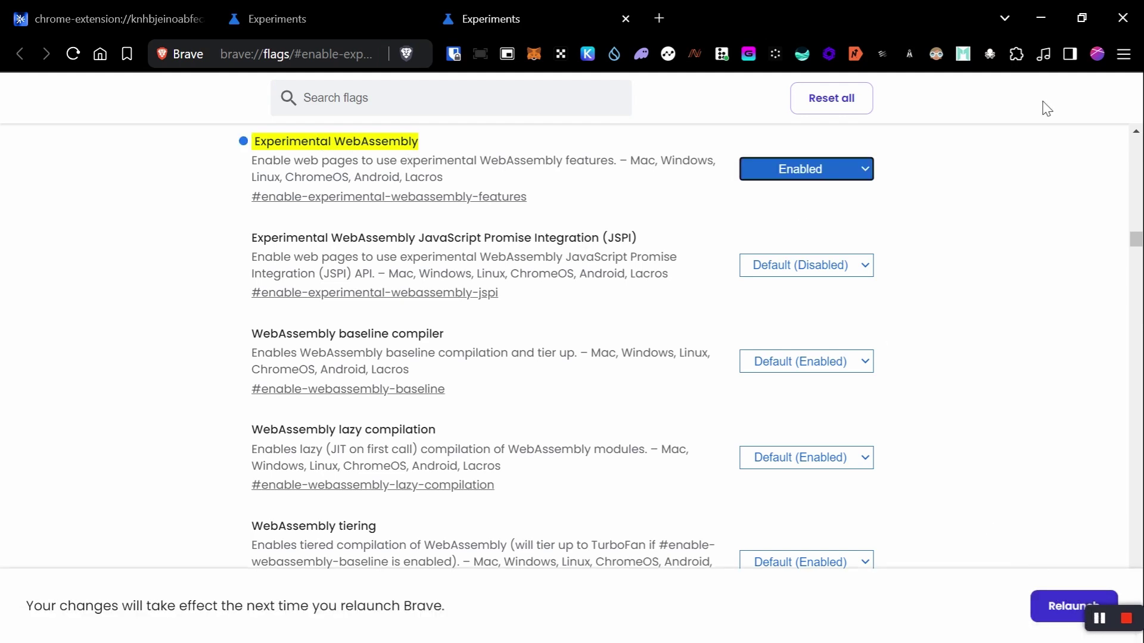
left_click(330, 8)
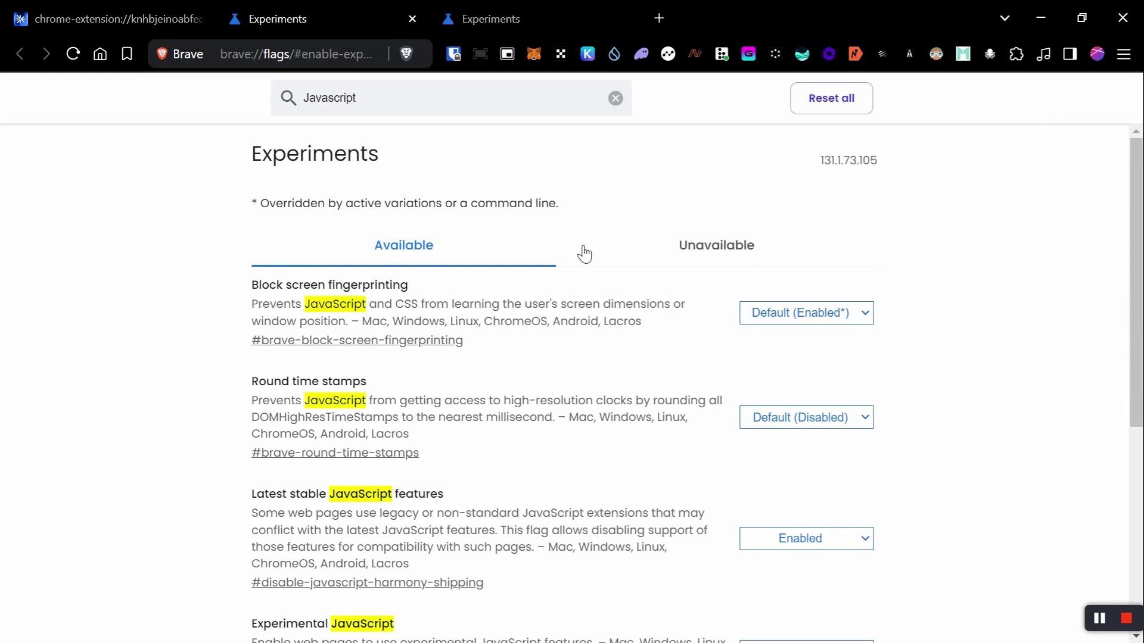
left_click(412, 19)
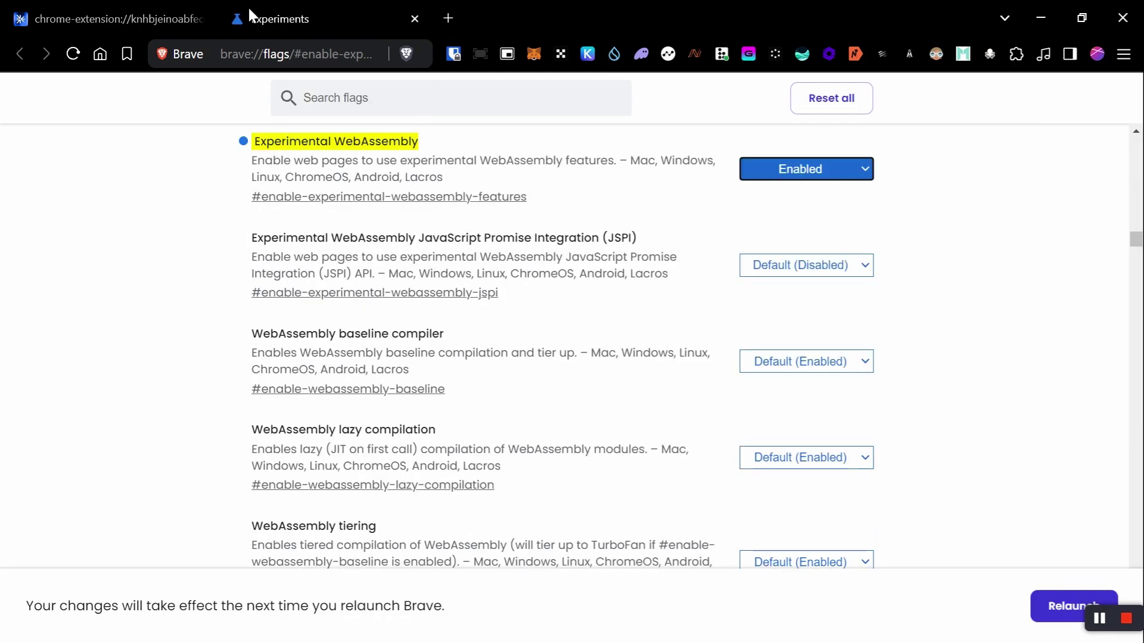
- Enable the JSPI flag from the JavaScript Integration link and relaunch Brave
left_click(128, 10)
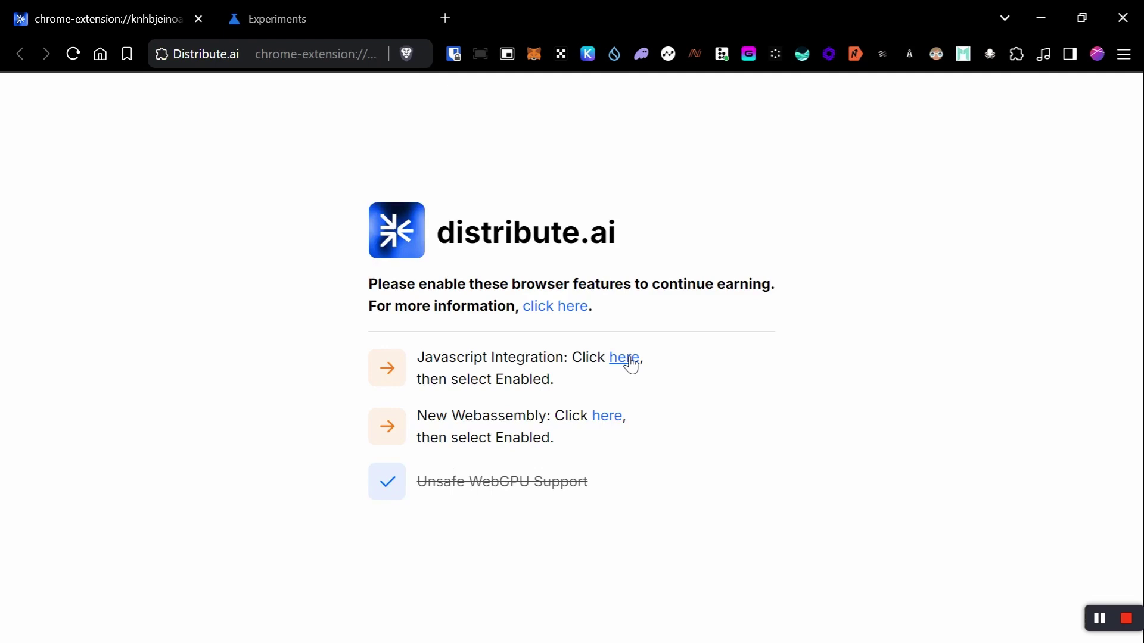
left_click(626, 361)
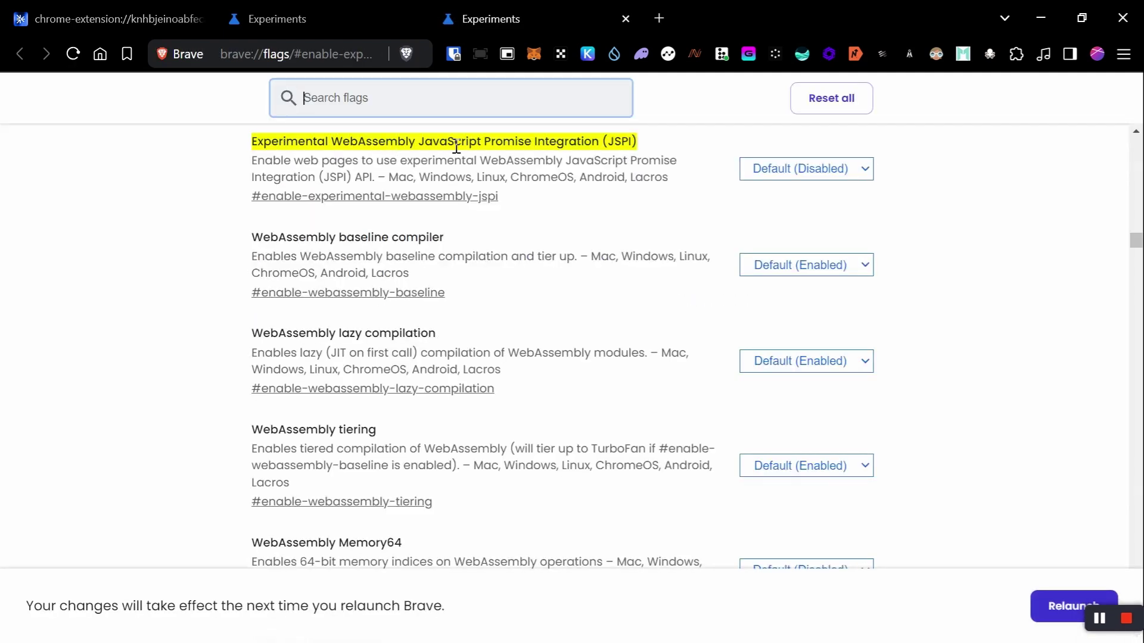
left_click(816, 170)
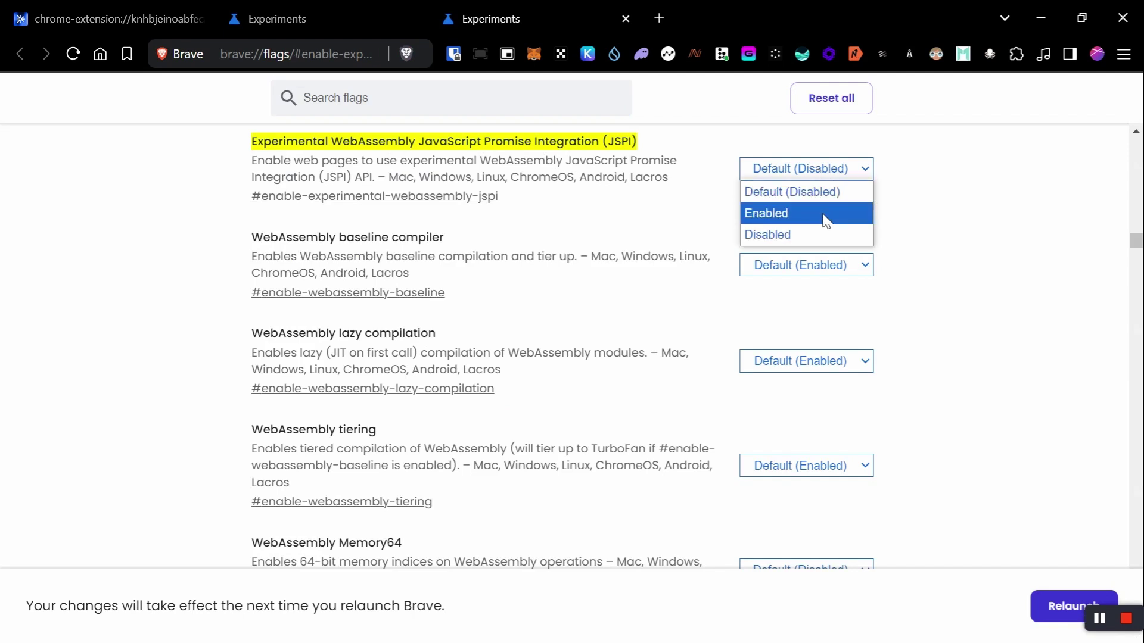
left_click(826, 221)
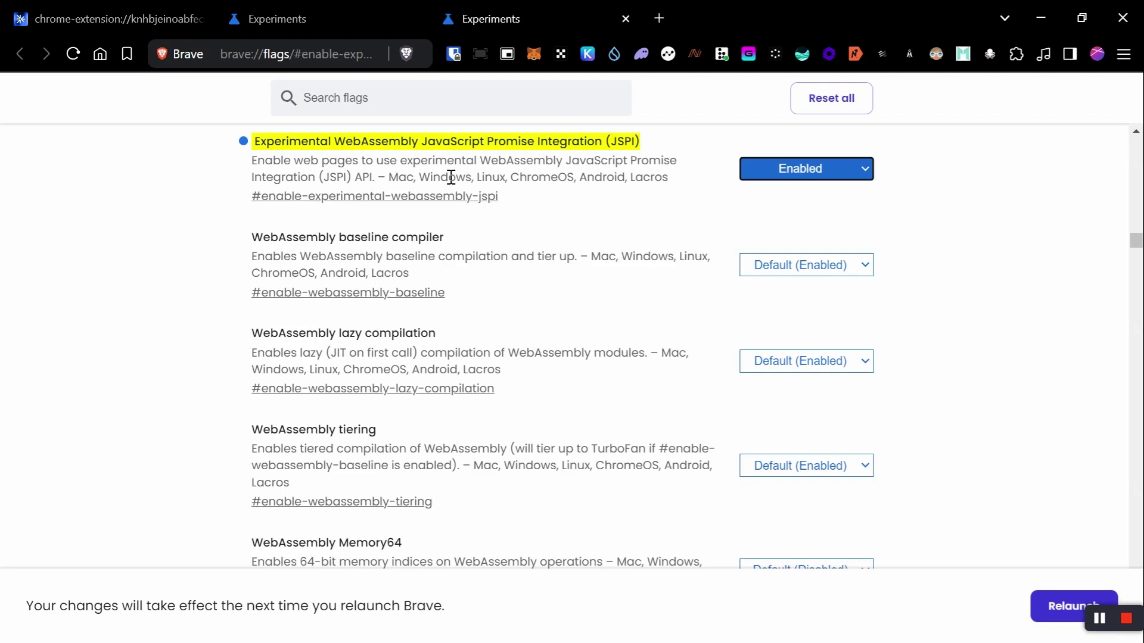
left_click(1054, 608)
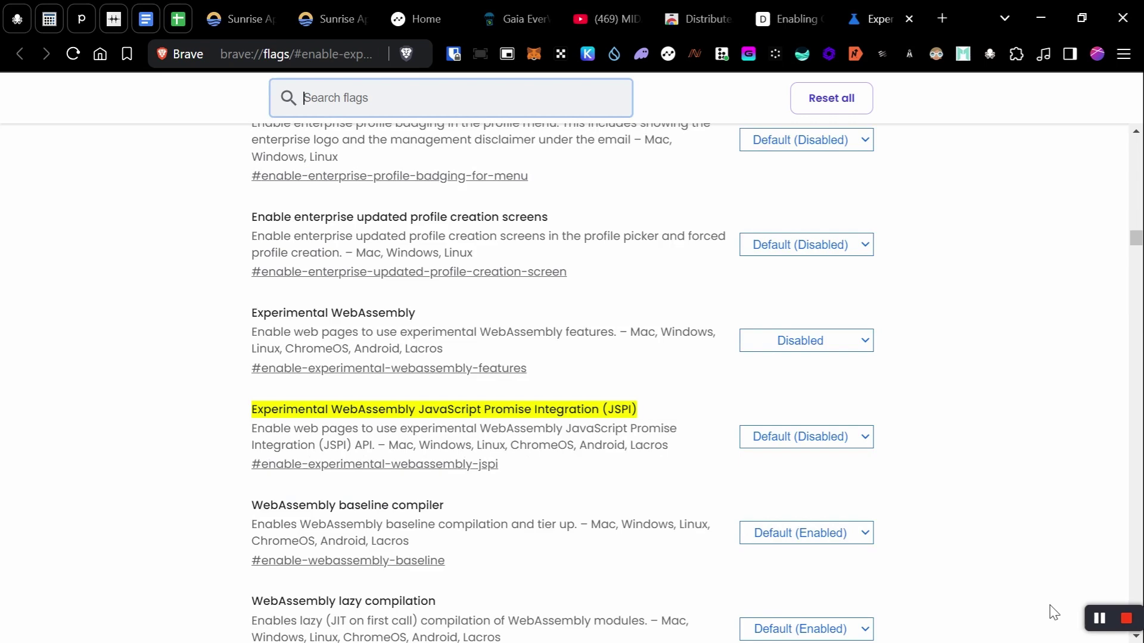
- Compare the Enabling Chrome Flags docs against the brave://flags page
key("ctrl+shift+Tab")
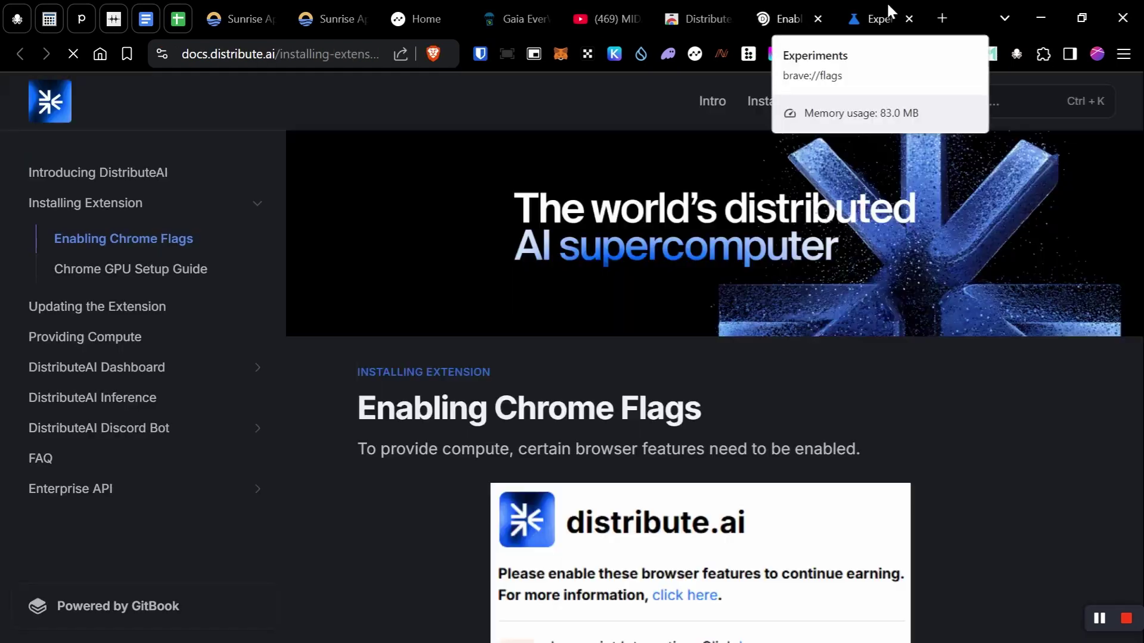
left_click(894, 18)
left_click(780, 18)
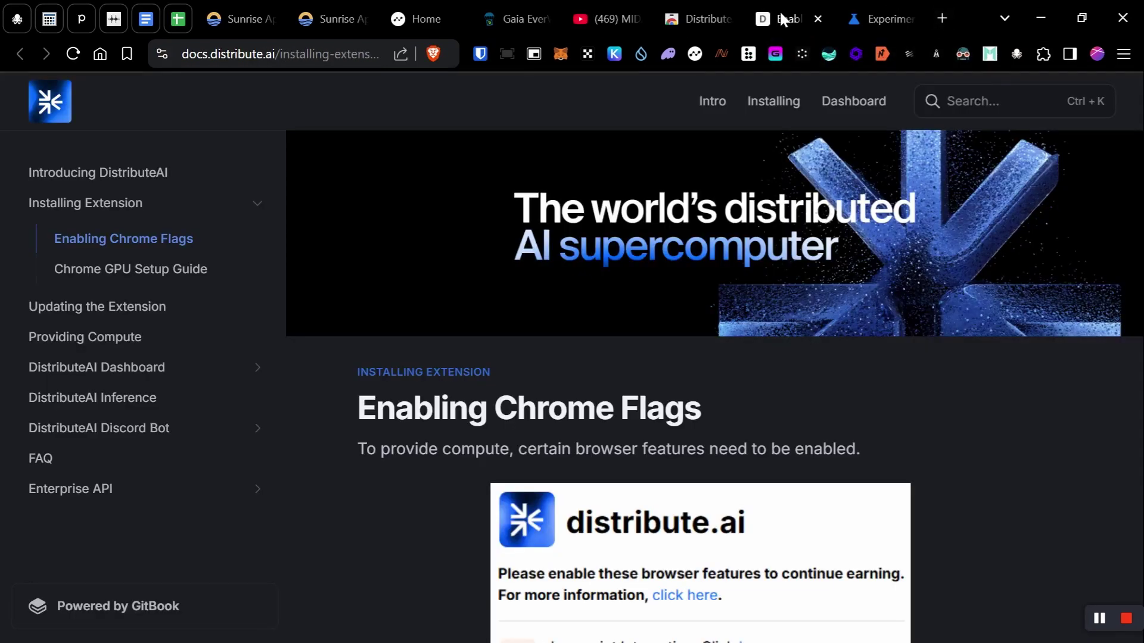
left_click(880, 20)
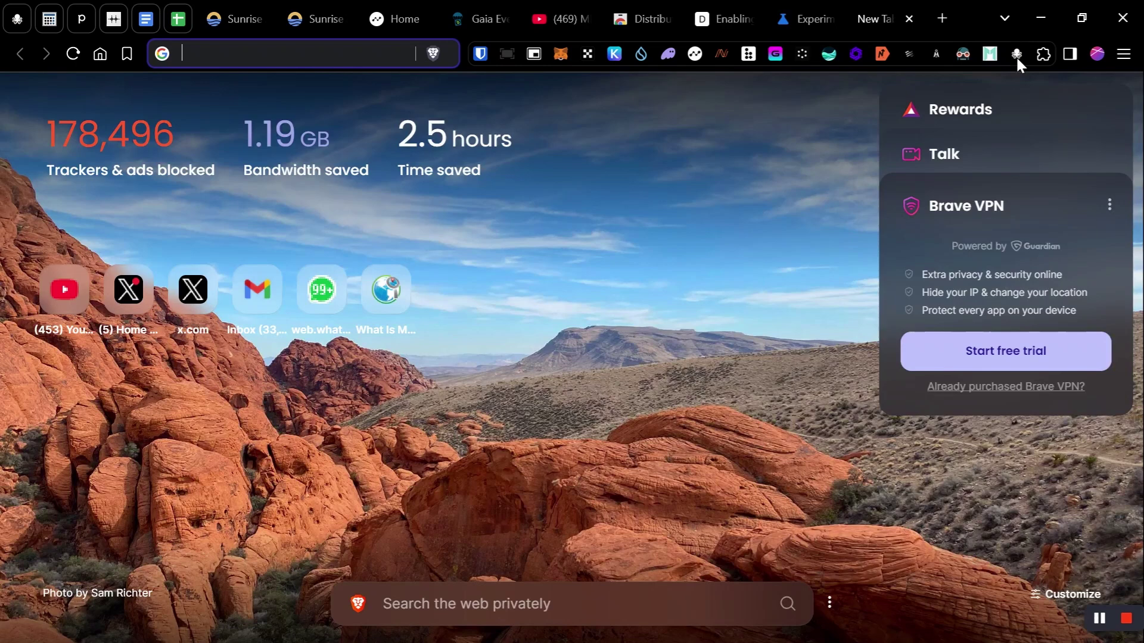
- Pin Distribute.ai to the toolbar and open its popup
left_click(1044, 56)
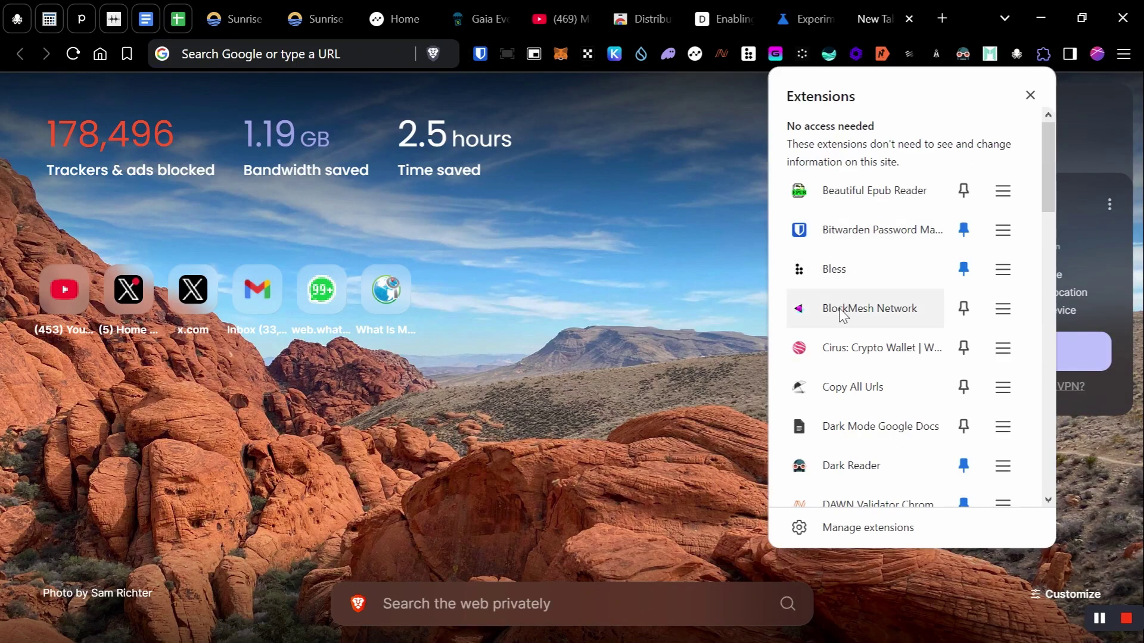
scroll(889, 474, "down", 3)
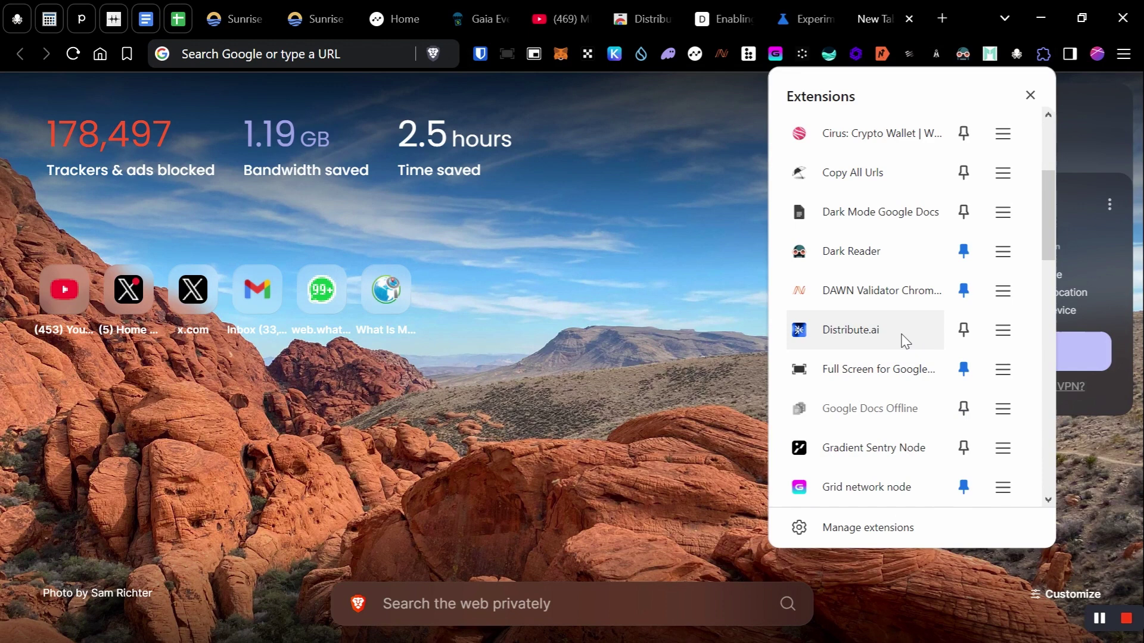
left_click(857, 332)
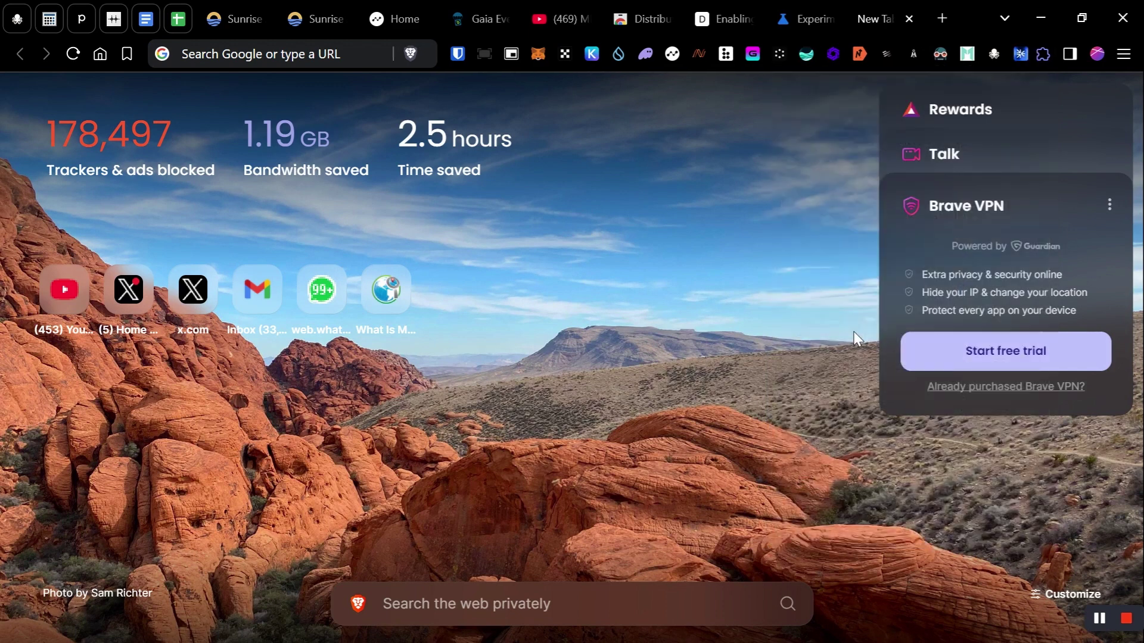
left_click(1016, 55)
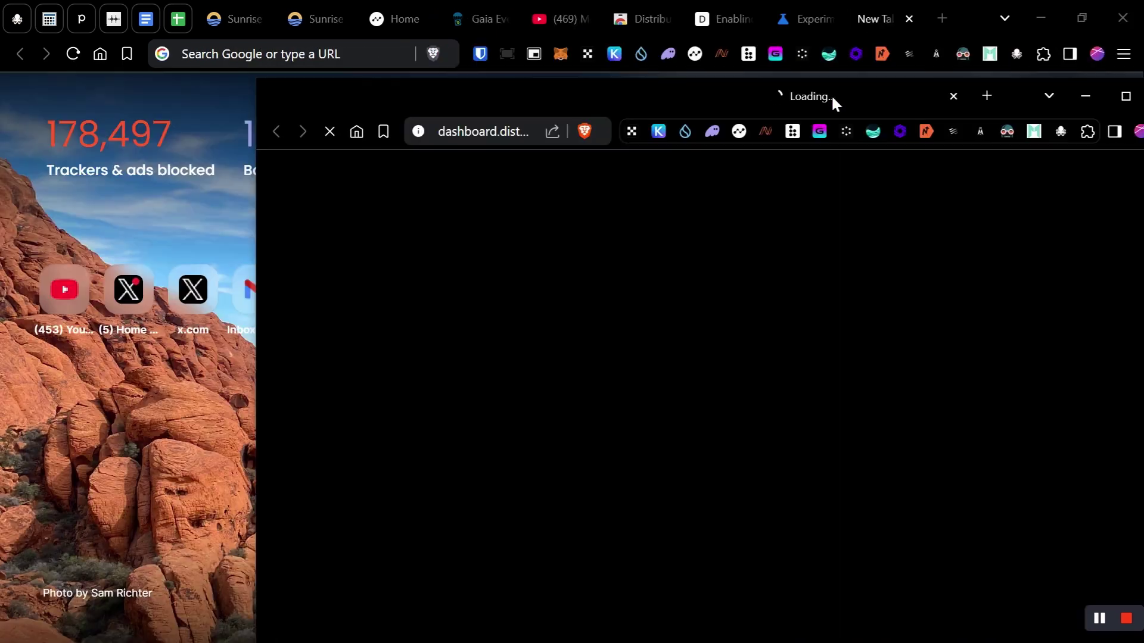
- Move the distribute.ai dashboard tab into its own maximized window
left_click(1006, 63)
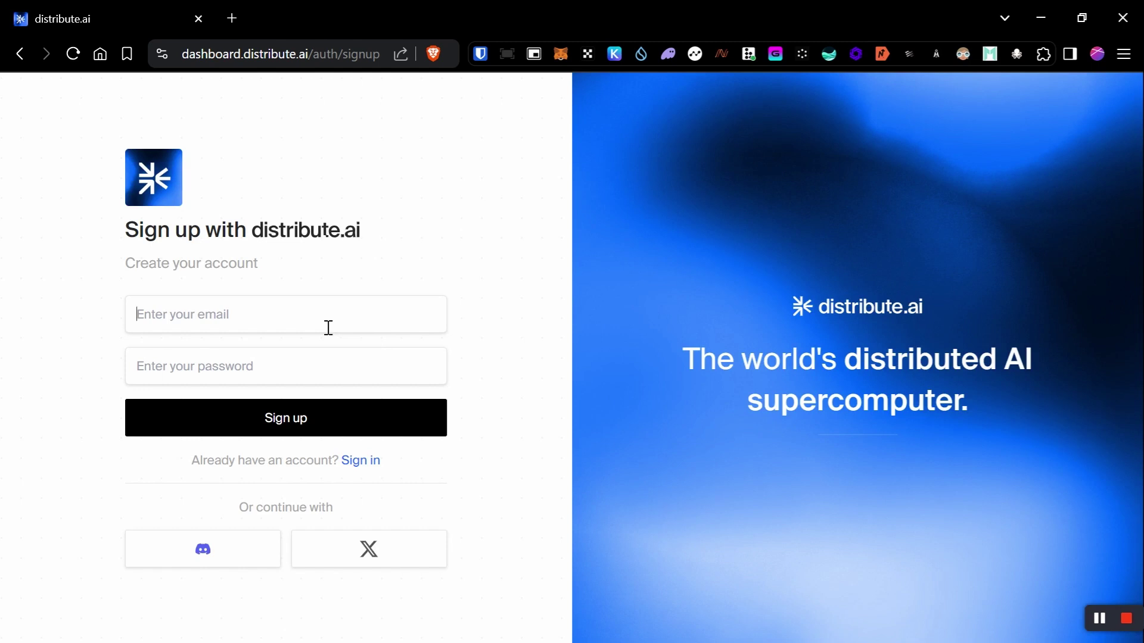
- Clear the mistyped email, autofill the saved Bitwarden login, and sign up
left_click(253, 362)
type("FRE")
key("BackSpace")
key("BackSpace")
key("BackSpace")
type("fe")
key("BackSpace")
key("BackSpace")
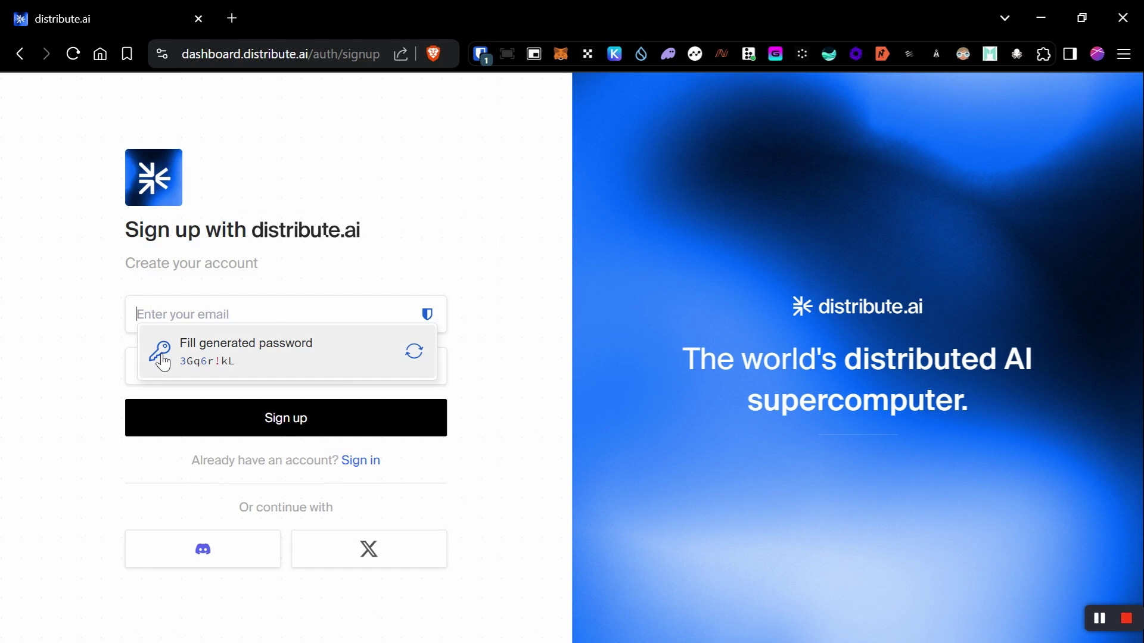
key("Escape")
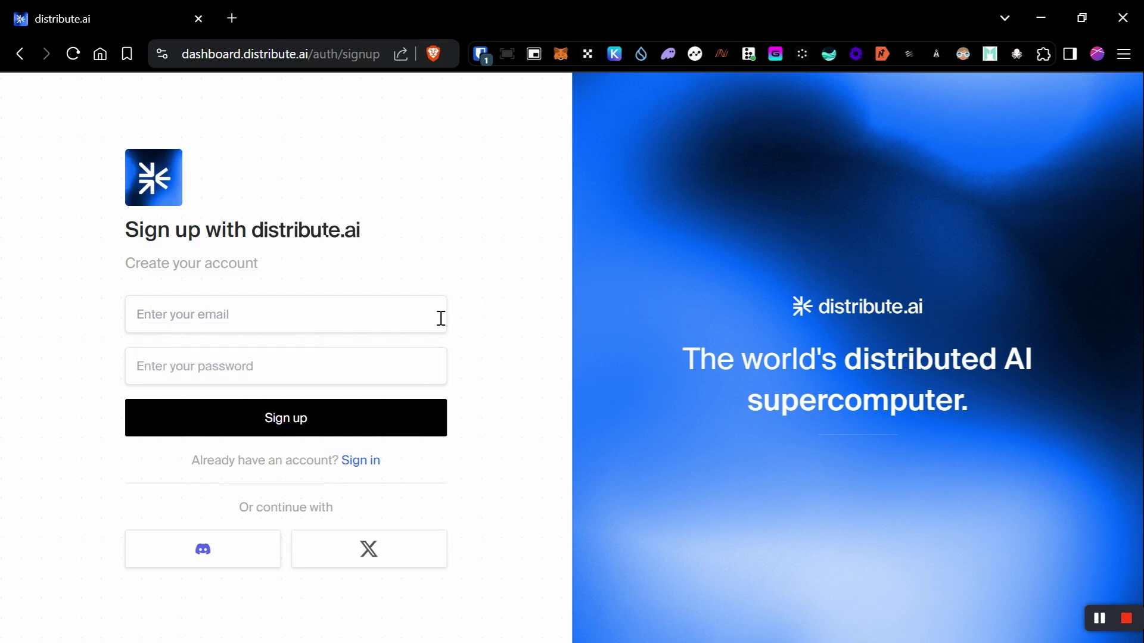
left_click(182, 320)
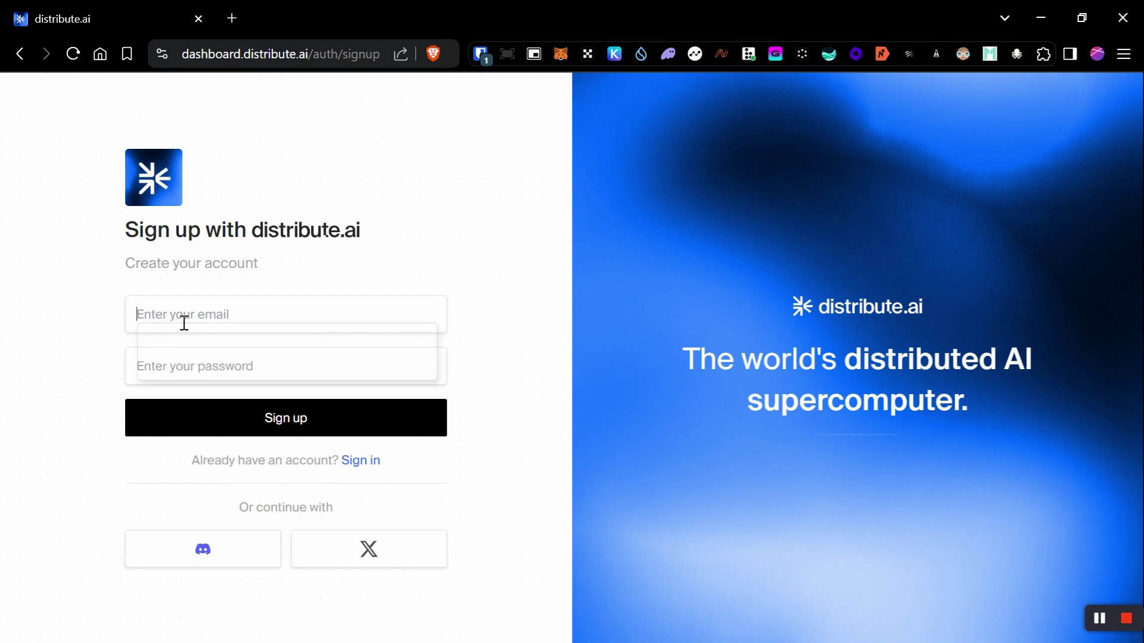
left_click(221, 354)
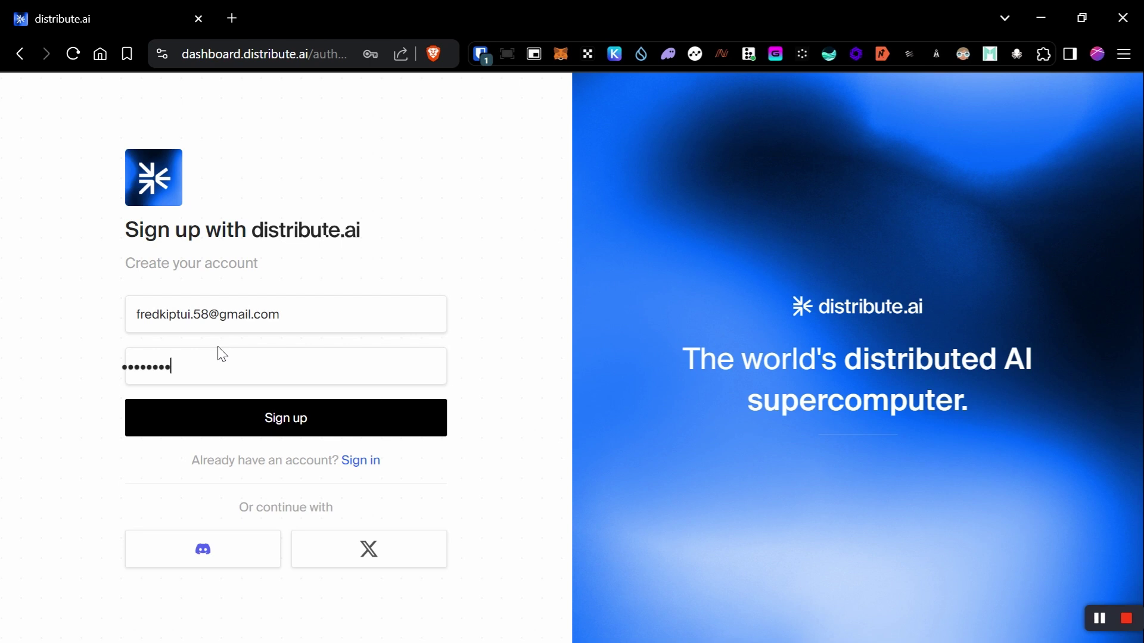
left_click(287, 418)
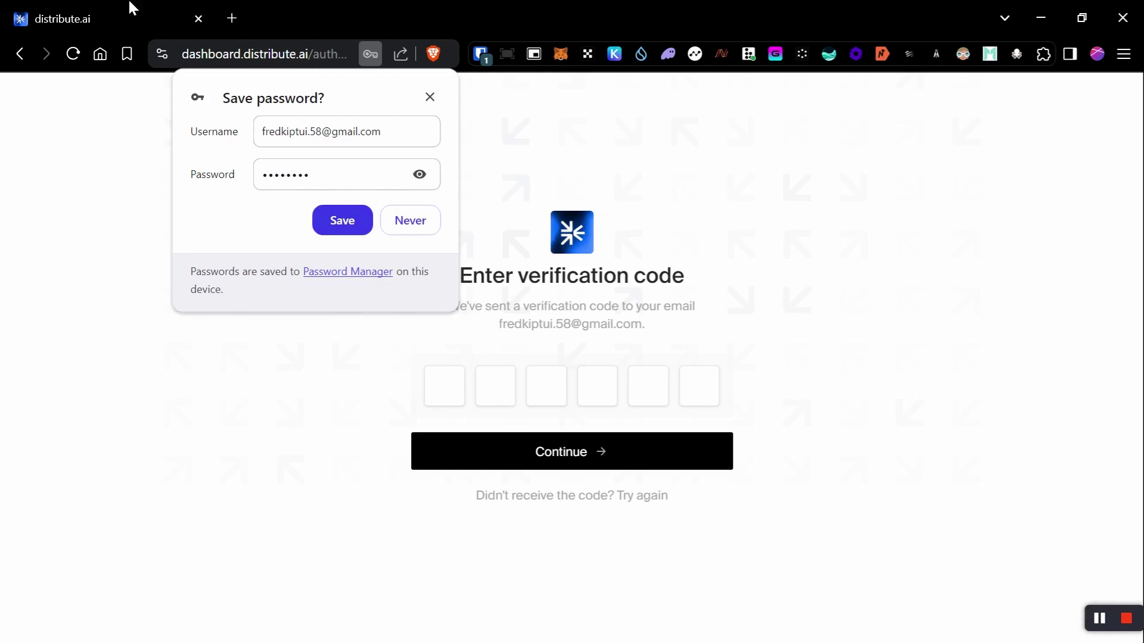
- Dismiss the save-password prompt and follow the Gmail verification link
left_click(430, 99)
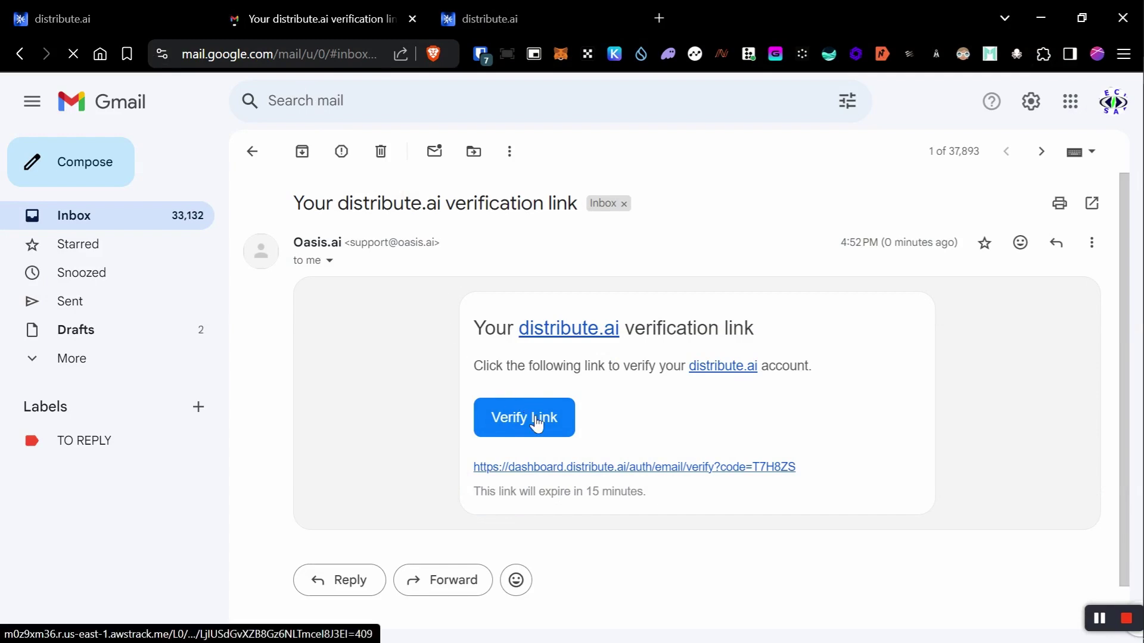
left_click(527, 7)
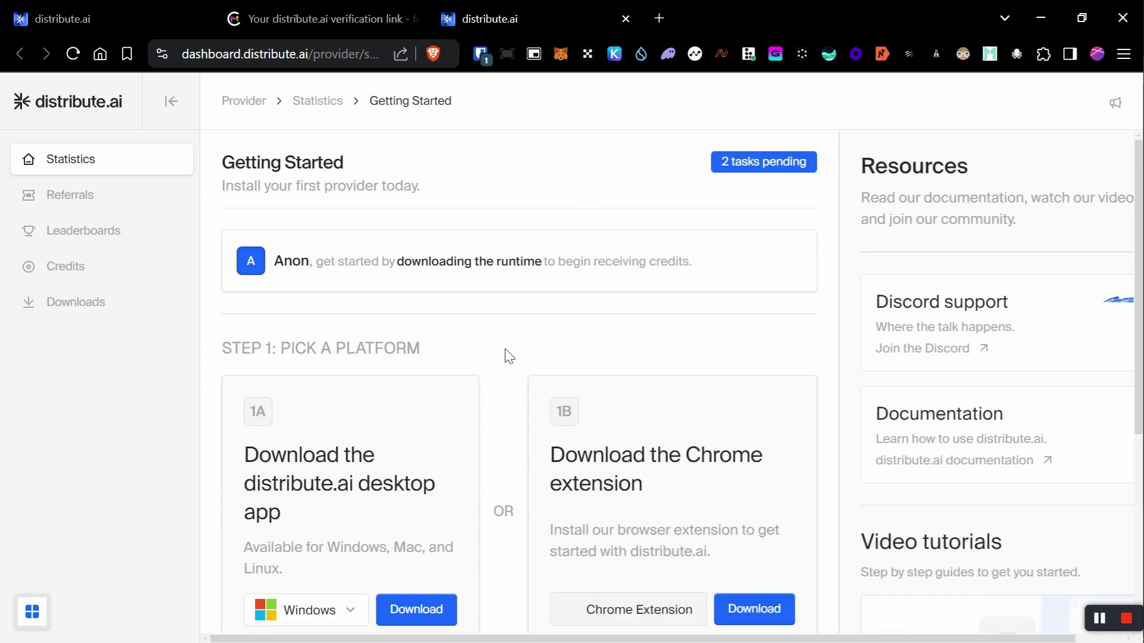
scroll(406, 387, "down", 2)
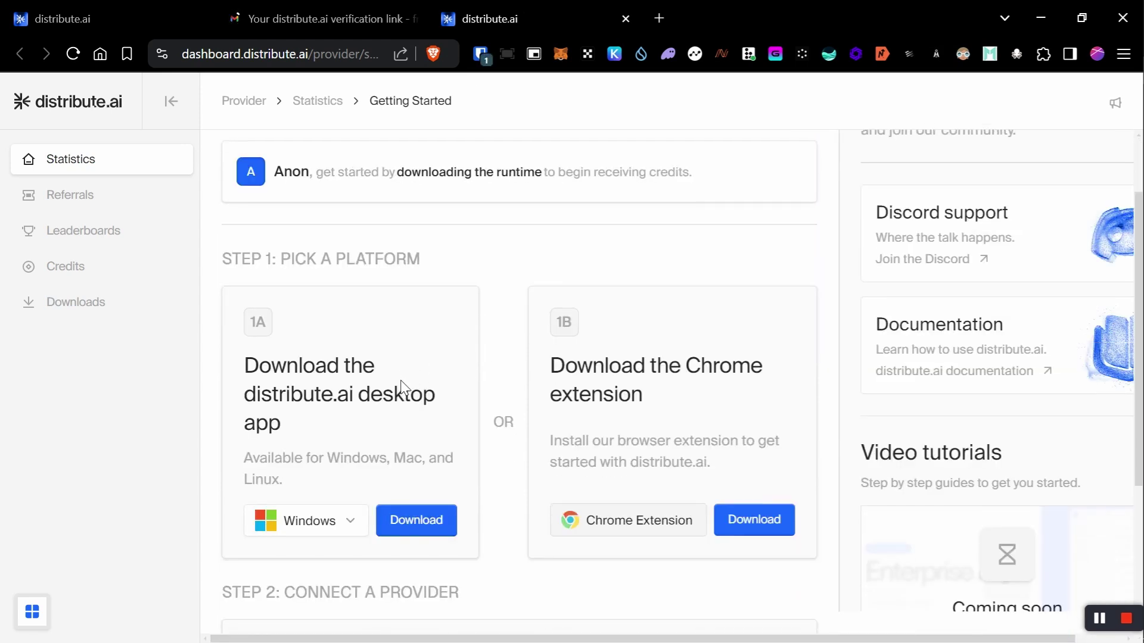
scroll(401, 386, "up", 1)
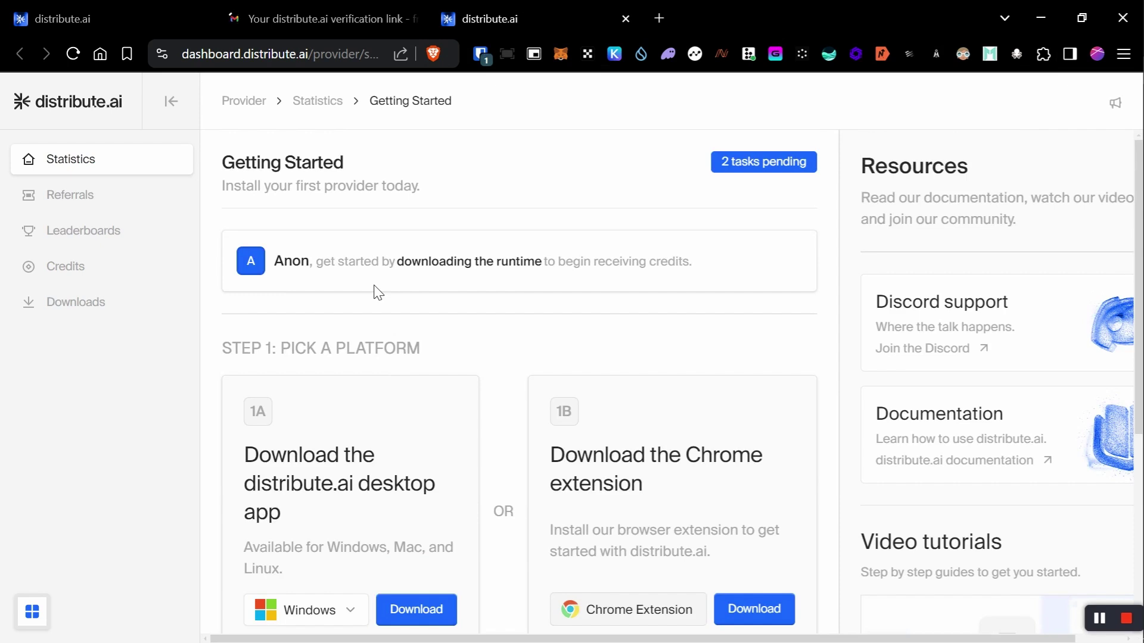
scroll(483, 358, "down", 2)
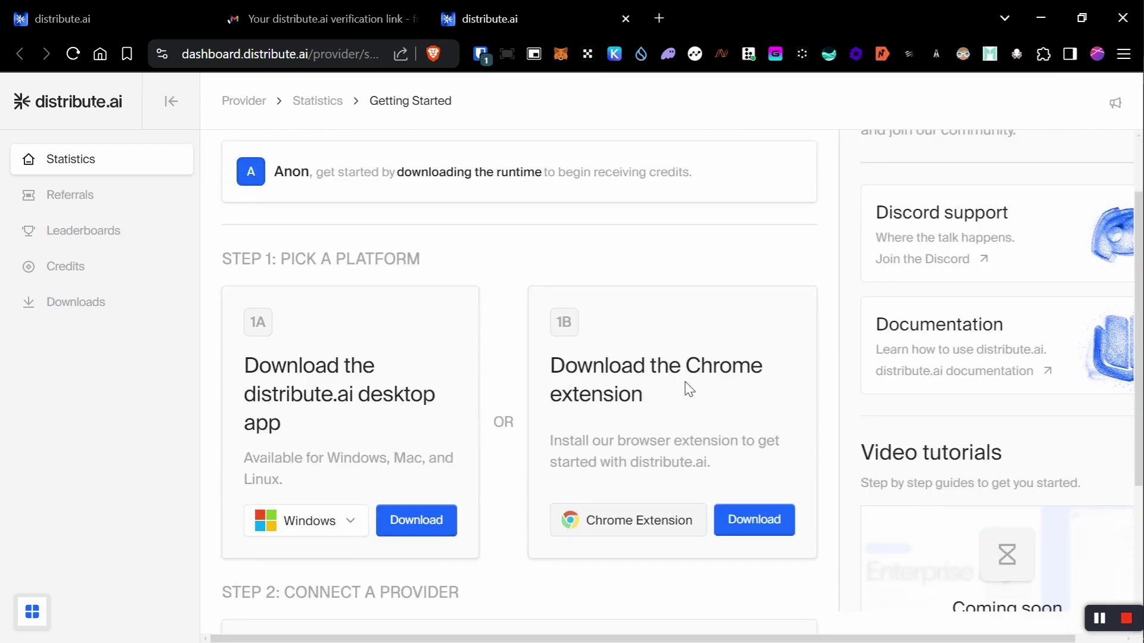
scroll(984, 286, "down", 3)
scroll(893, 269, "up", 4)
scroll(766, 175, "up", 2)
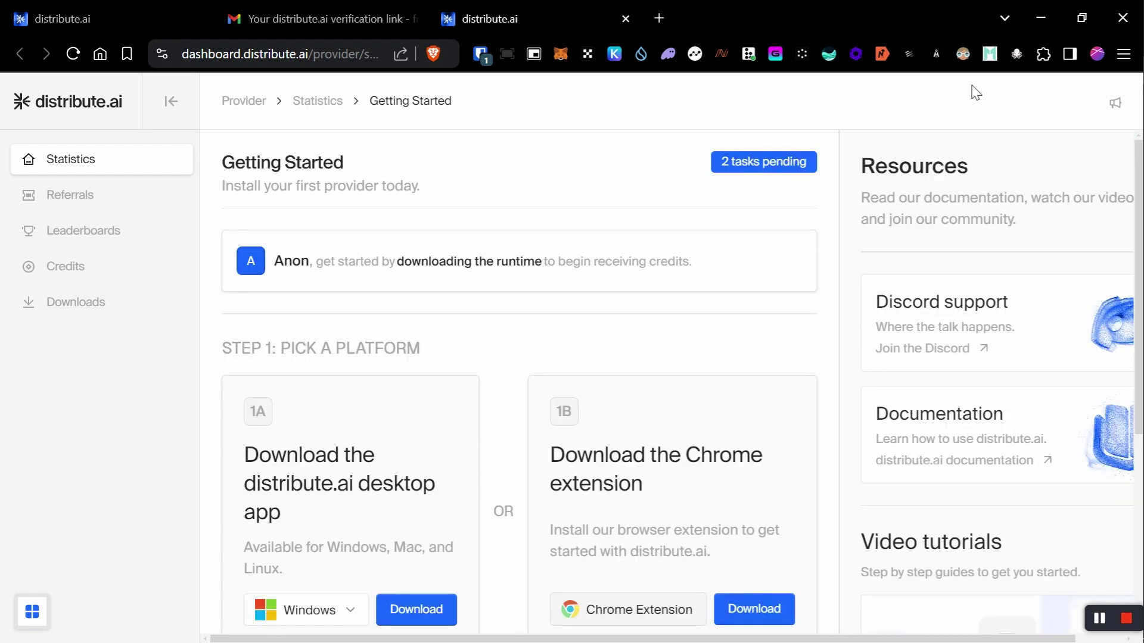
- Pin Distribute.ai again and drag its toolbar icon further left
left_click(1043, 54)
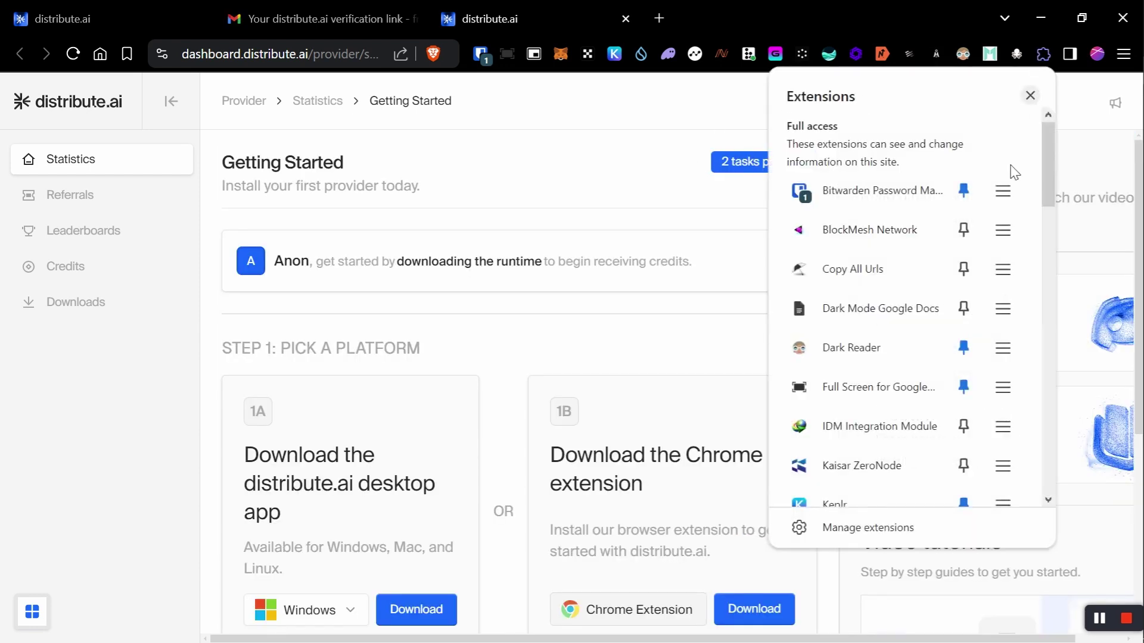
mouse_move(1050, 180)
left_mouse_down()
mouse_move(1063, 256)
mouse_move(1040, 405)
left_mouse_up()
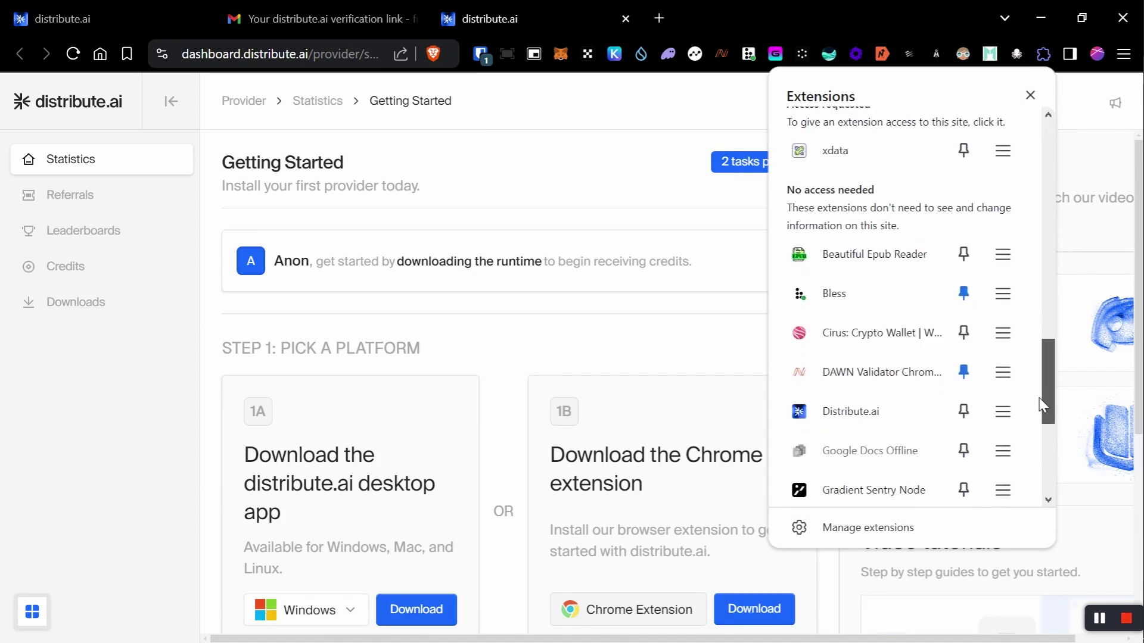
left_click(963, 412)
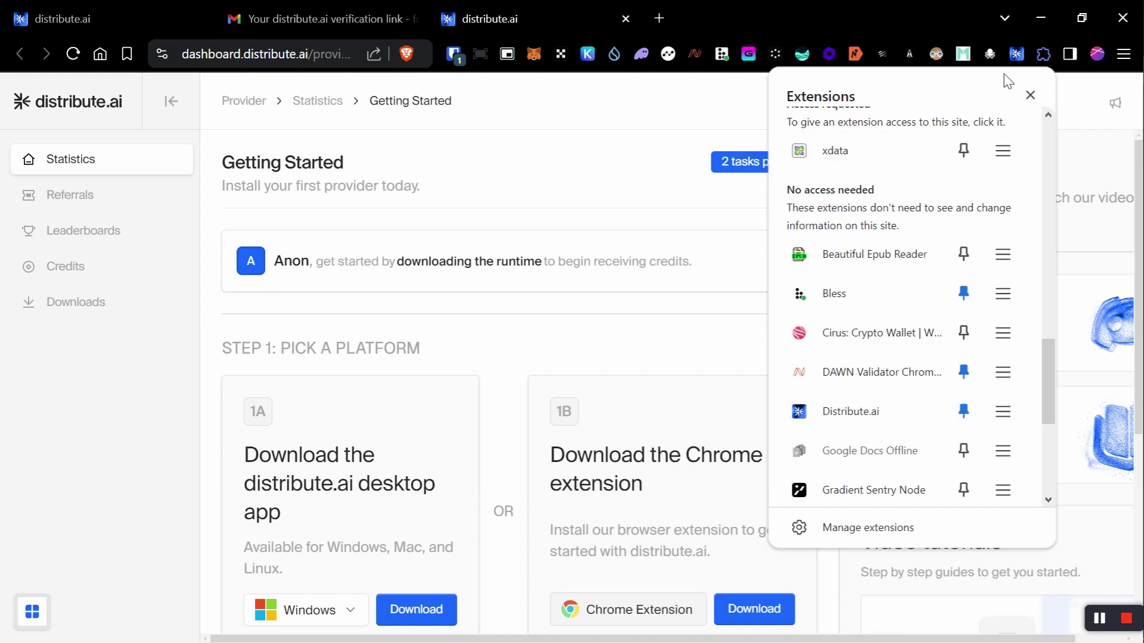
left_click_drag(1016, 54, 827, 61)
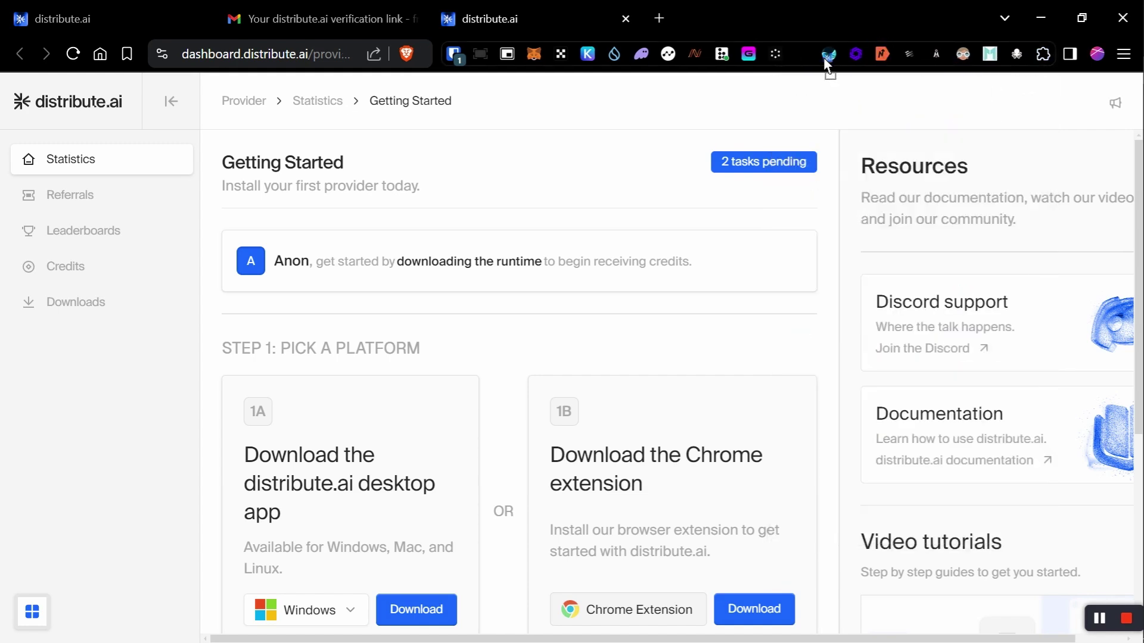
left_click_drag(807, 57, 721, 56)
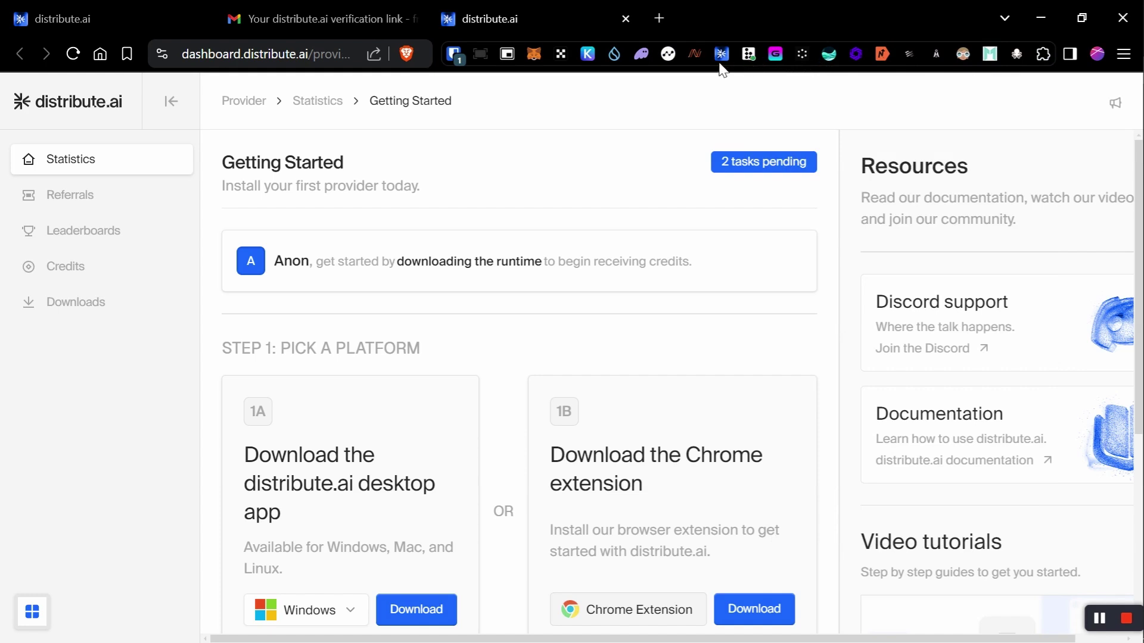
- Sign in through the Distribute.ai extension popup and move to the new Connect-a-provider dashboard tab
left_click(721, 55)
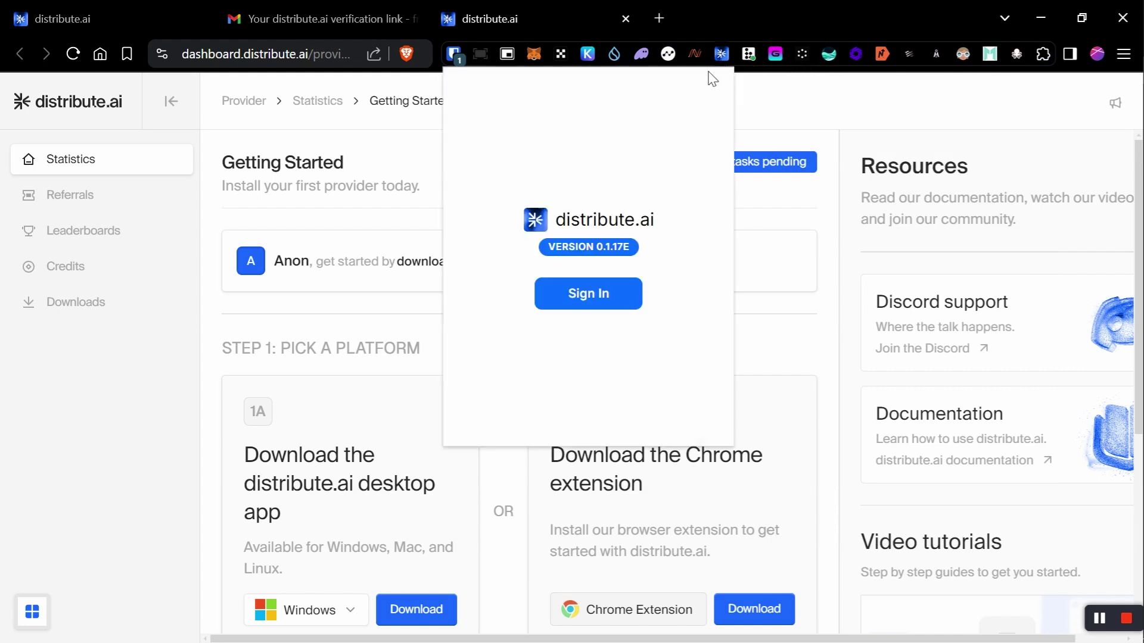
left_click(588, 298)
left_click(515, 9)
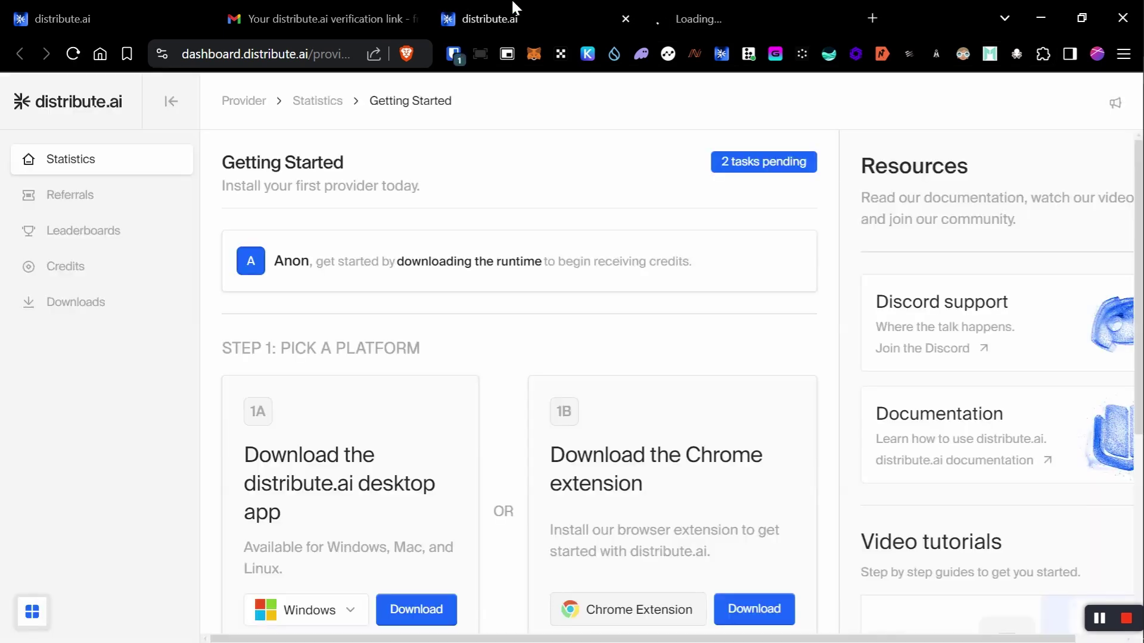
left_click(313, 7)
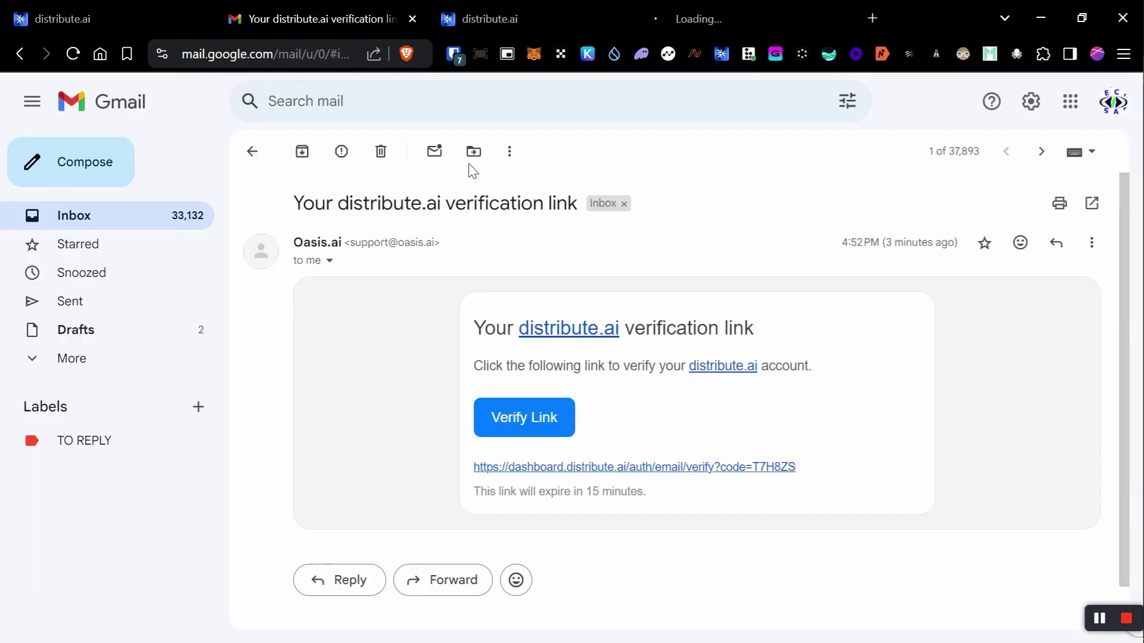
left_click(740, 7)
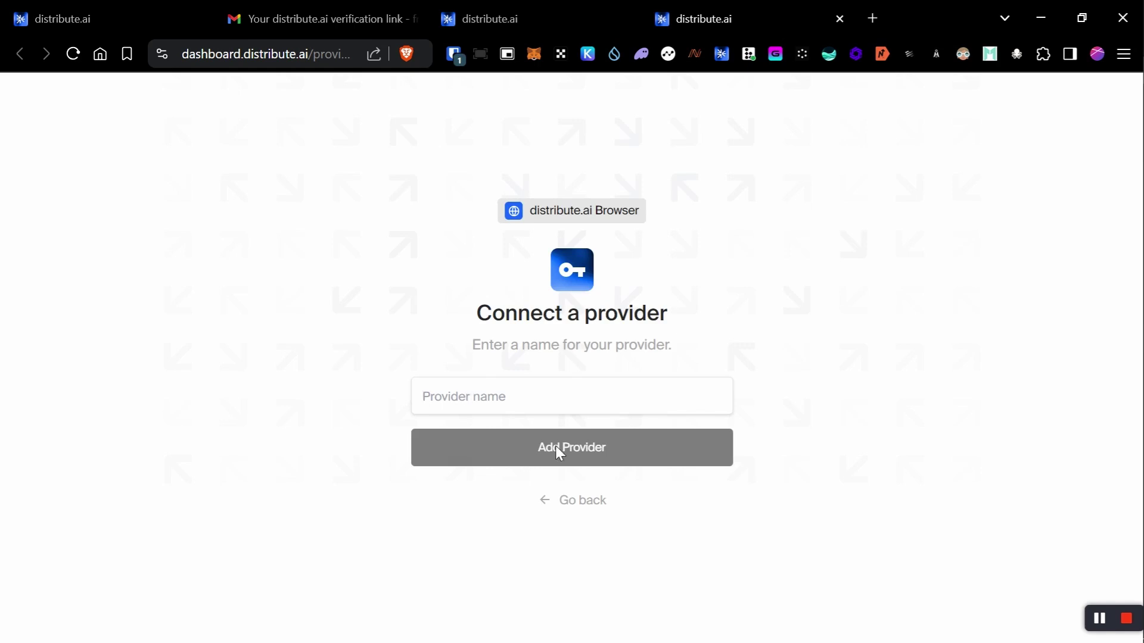
- Add a browser provider named 'Techmsafi'
left_click(548, 412)
type("Tech")
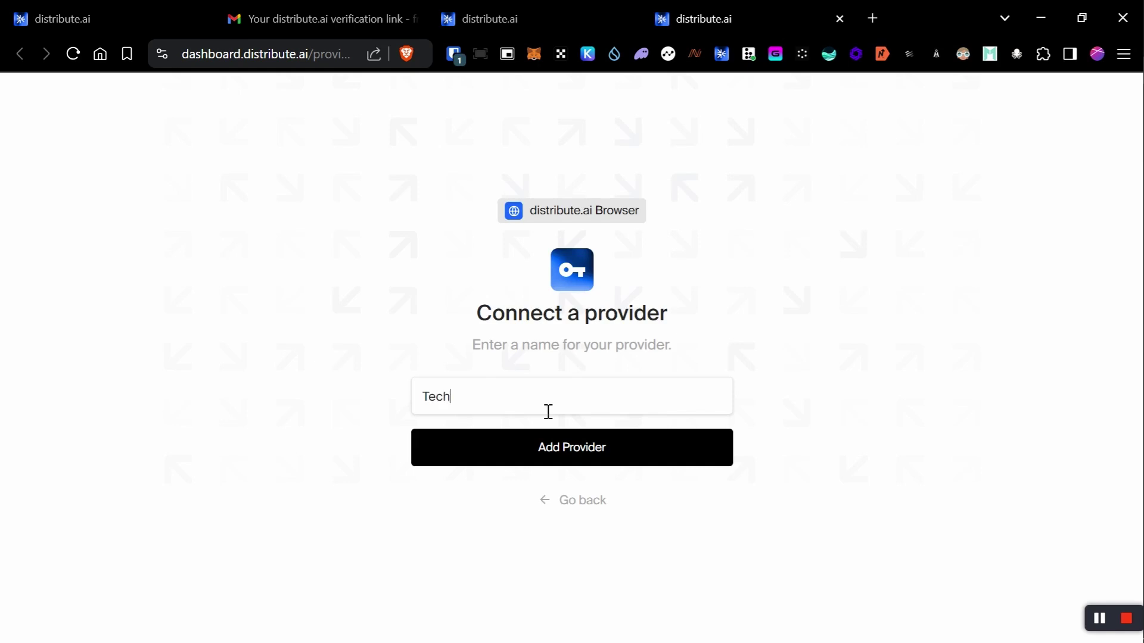
type("msafi")
left_click(543, 452)
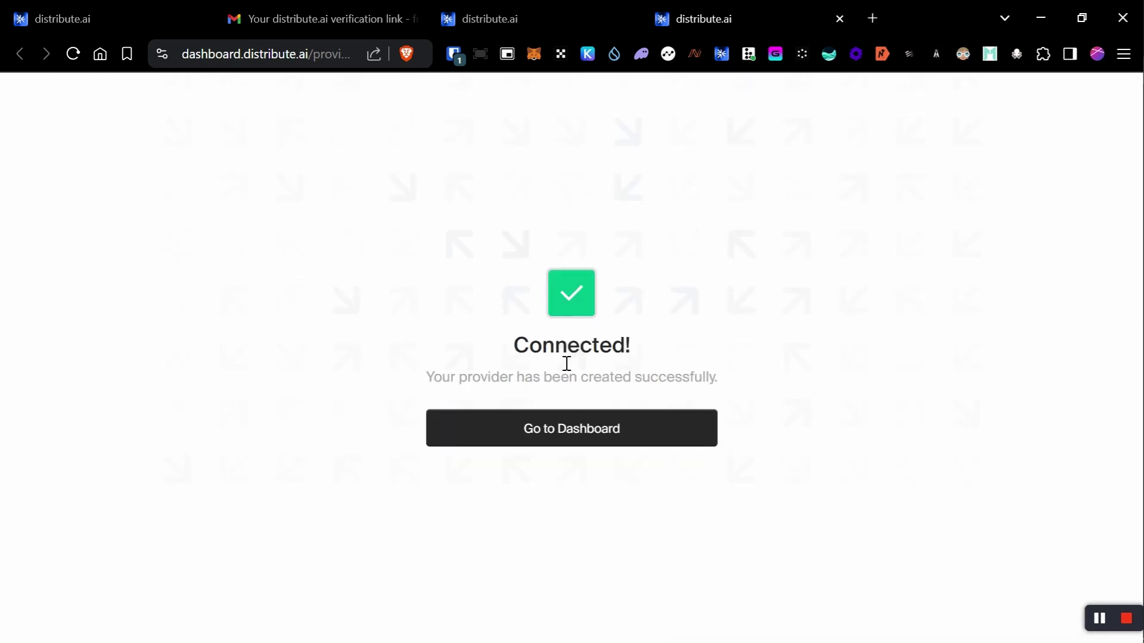
- Go to the Statistics dashboard showing 0 credit rewards and 1 provider
left_click(576, 438)
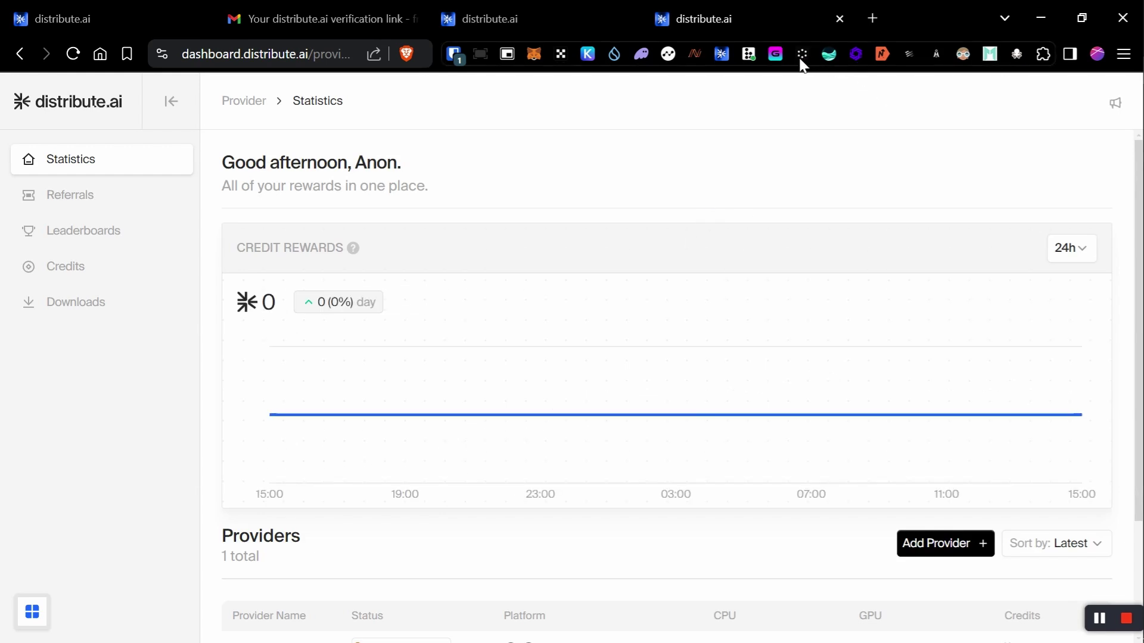
- Check the extension popup showing the node active with 0 credits and 0m uptime
left_click(722, 55)
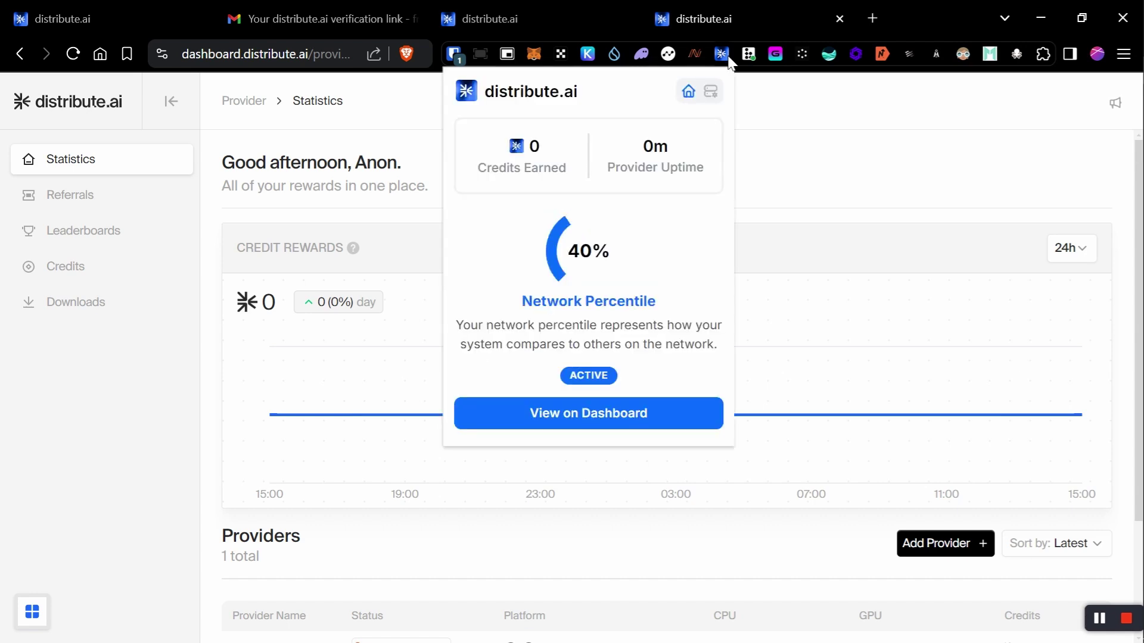